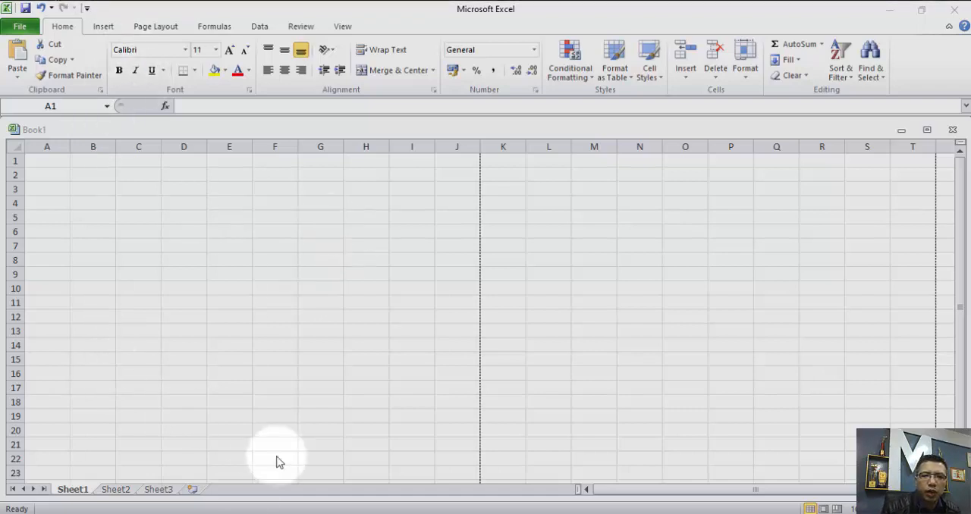
Switch to the ms logo folder, select all the Office logo files, clear the selection, and return to the workbook.
mouse_move(191, 513)
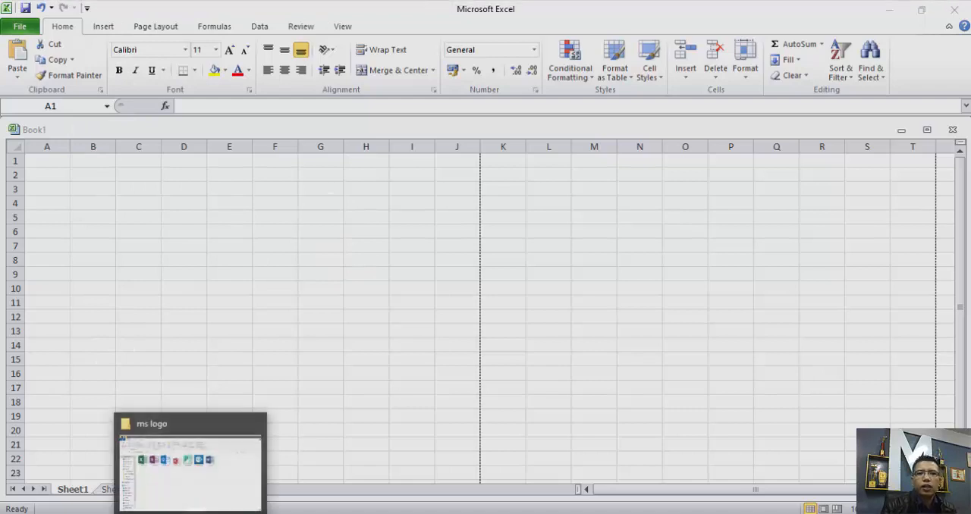
click(199, 496)
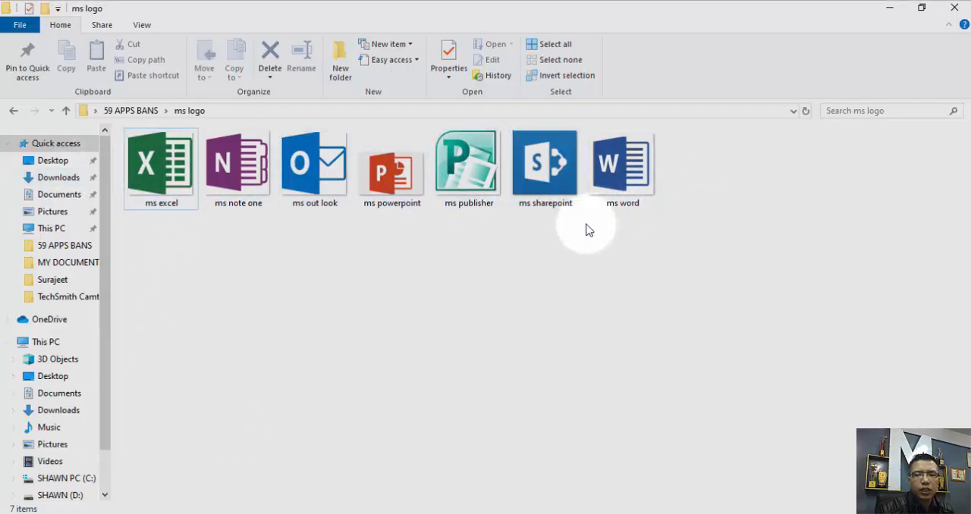
drag(679, 356, 174, 206)
click(182, 257)
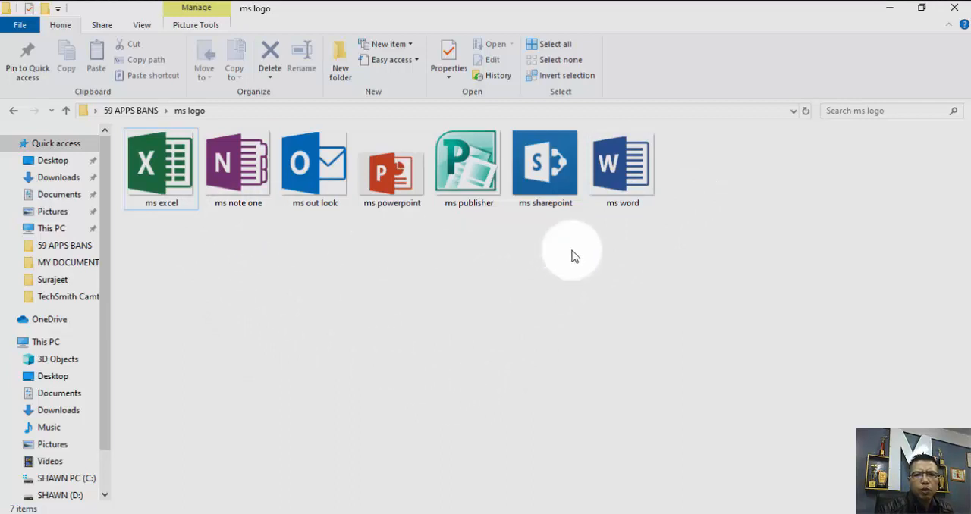
drag(663, 304, 156, 191)
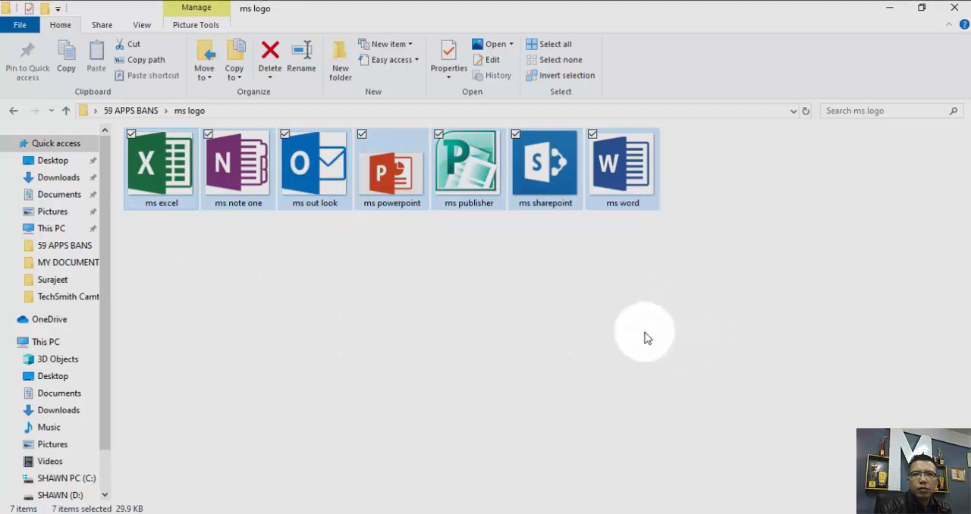
drag(643, 338, 155, 190)
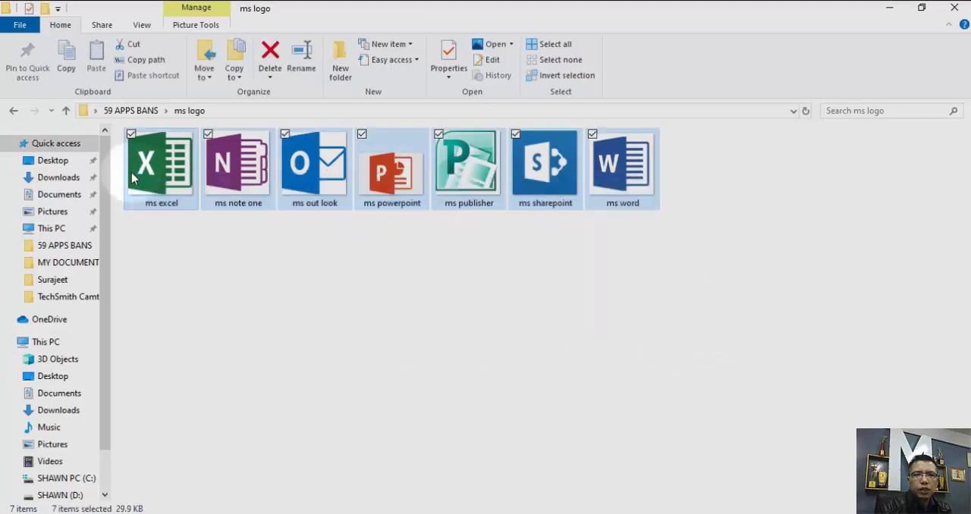
click(201, 308)
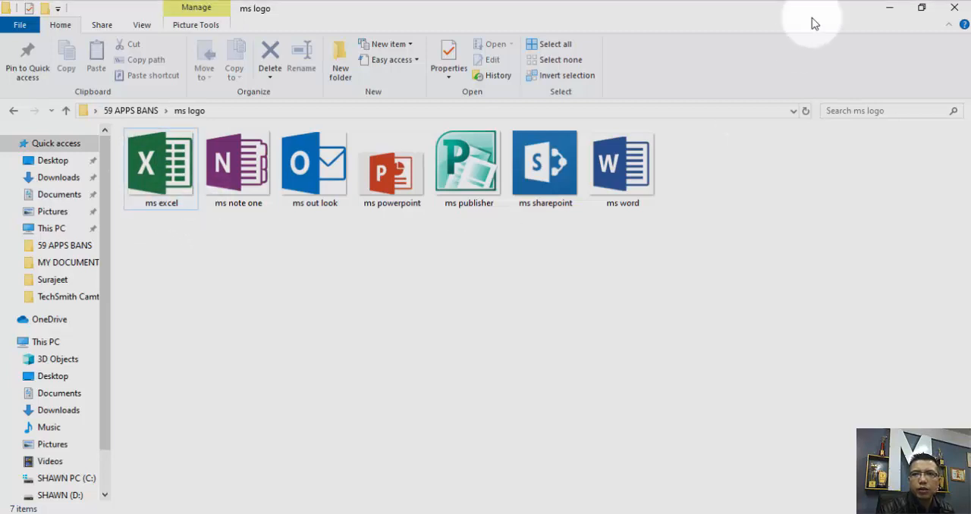
click(879, 9)
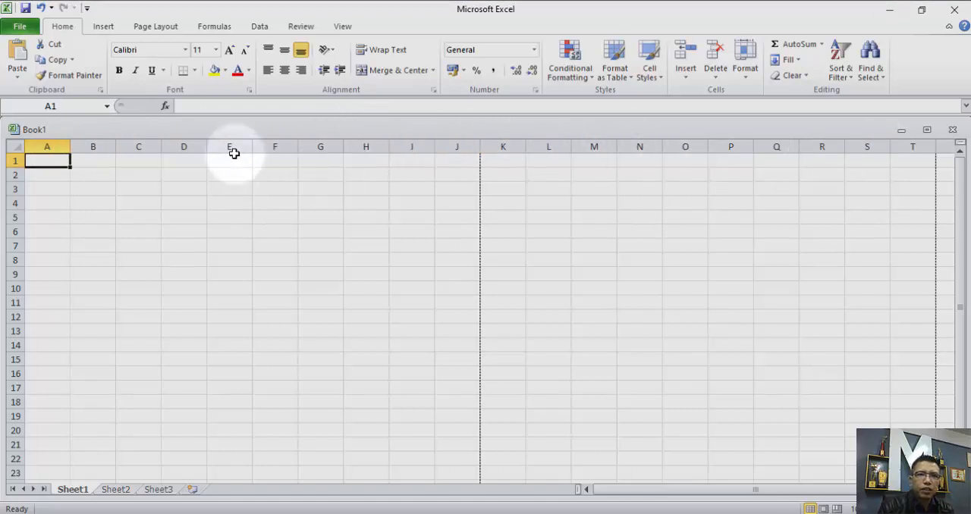
Highlight columns D, E and G alternately with rows 2, 3 and 5, ending with a single cell selected in column F.
click(185, 146)
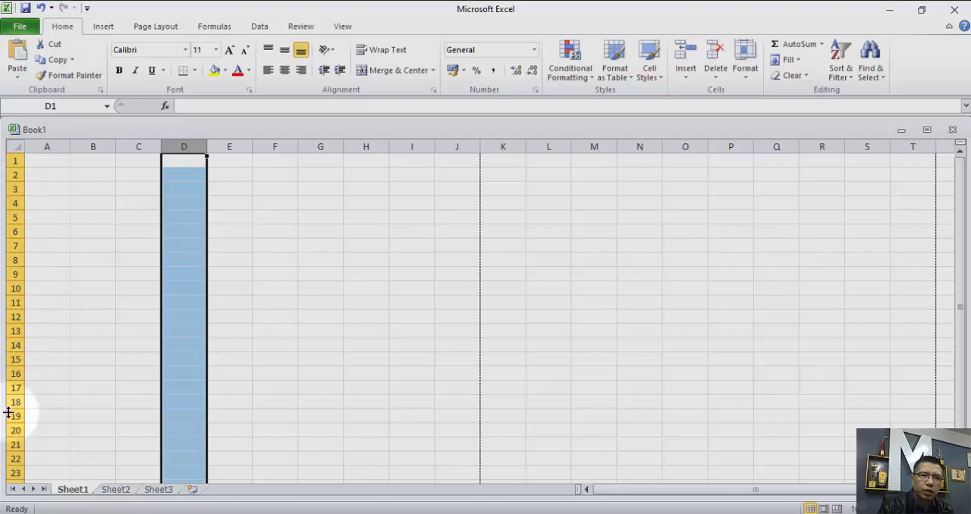
click(16, 176)
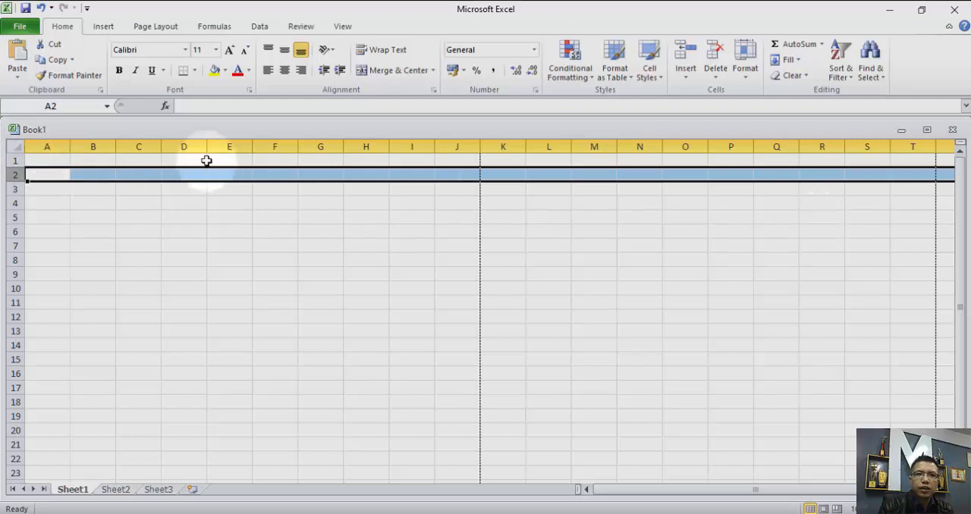
click(224, 146)
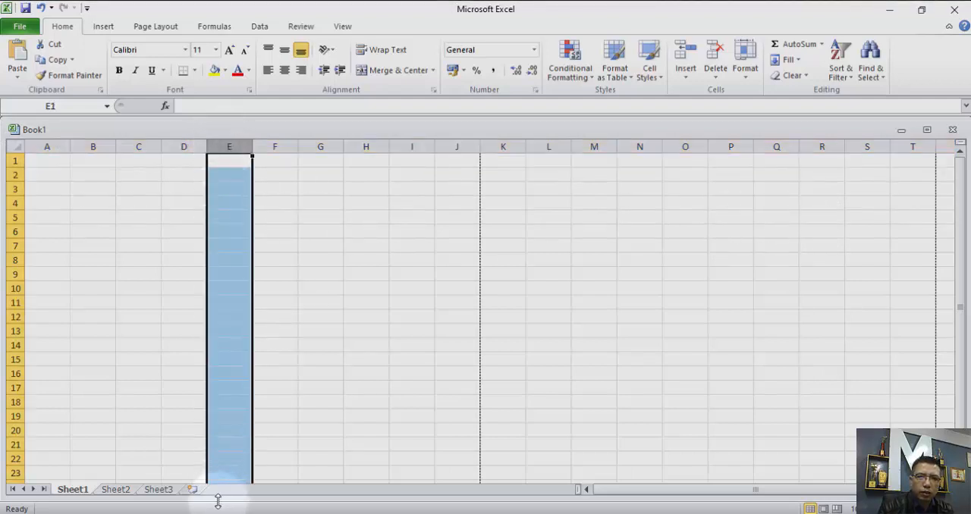
click(10, 188)
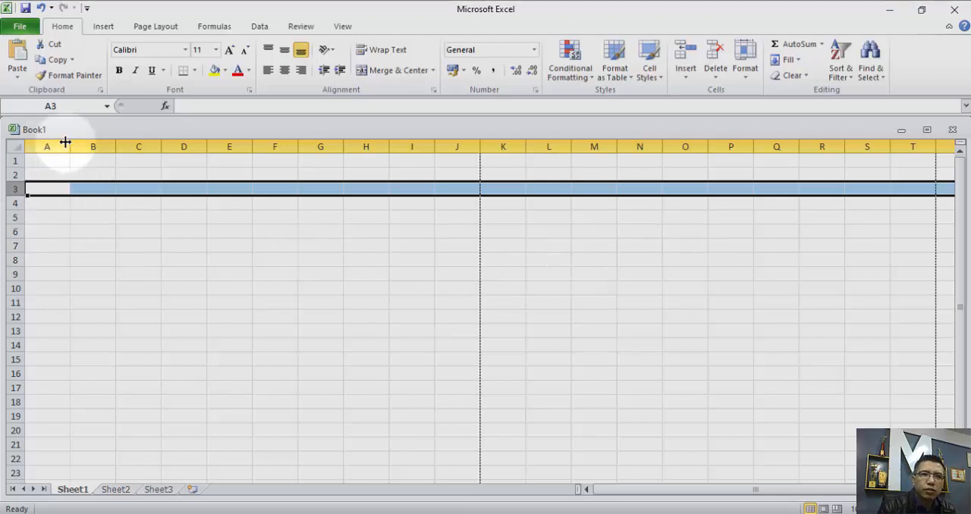
click(338, 146)
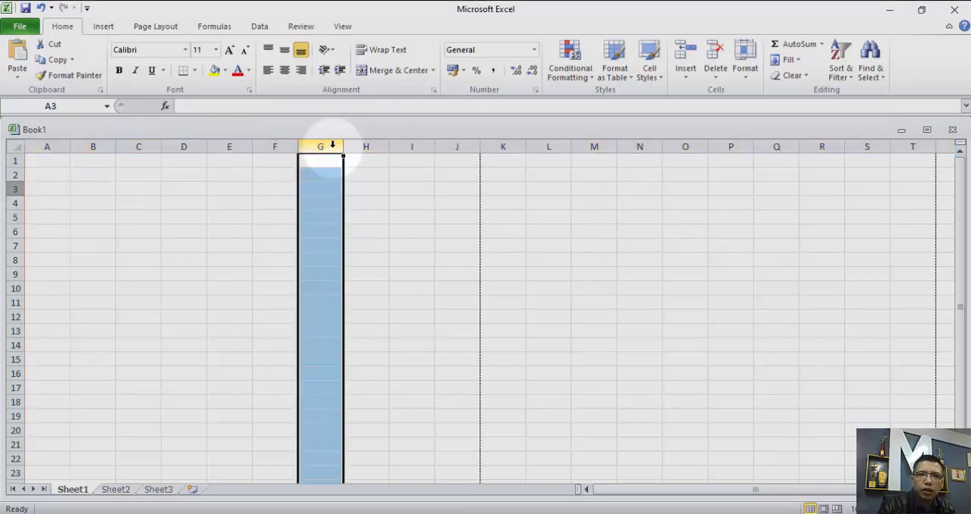
click(13, 217)
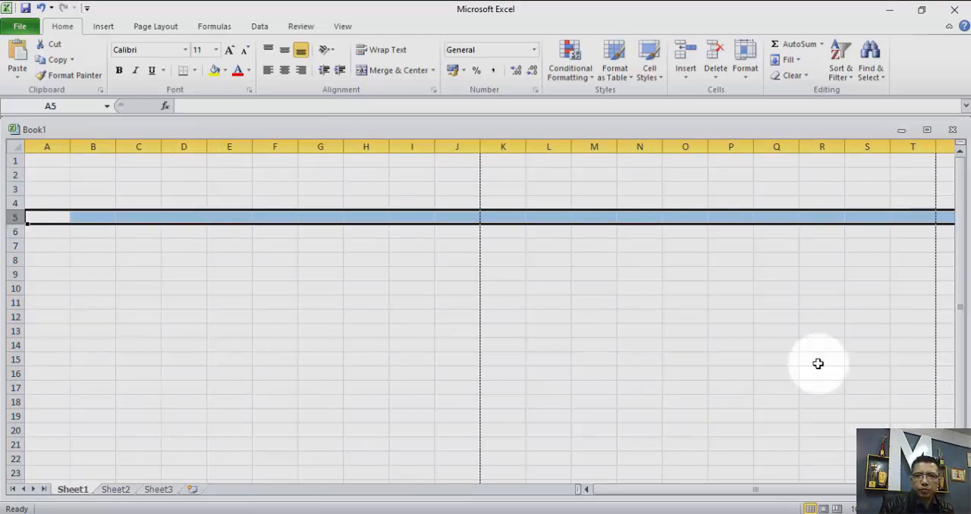
click(259, 248)
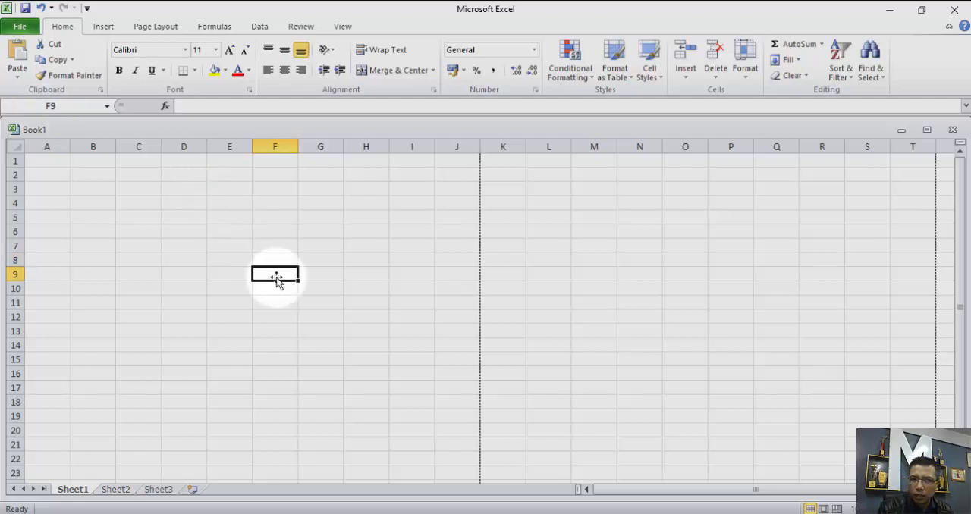
click(59, 103)
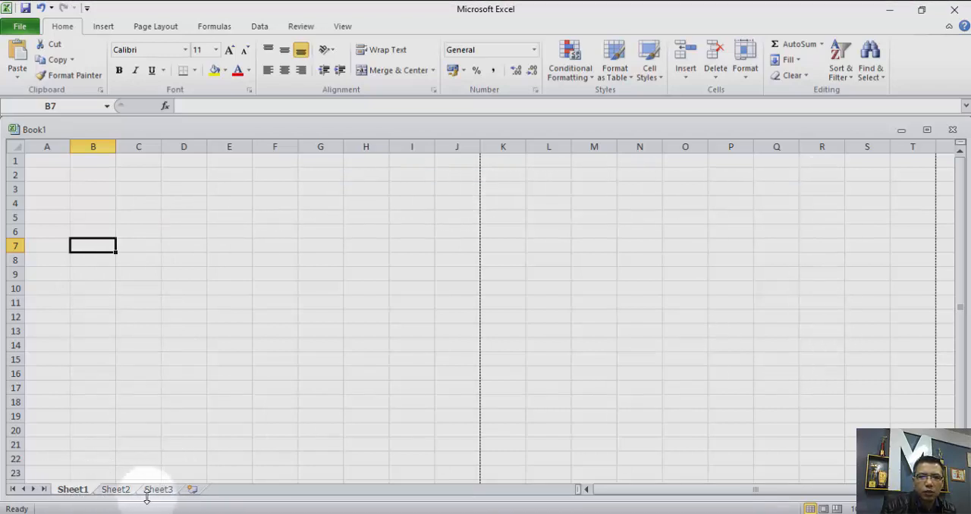
View the other worksheets and the workbook information page, and return to Sheet1.
click(116, 490)
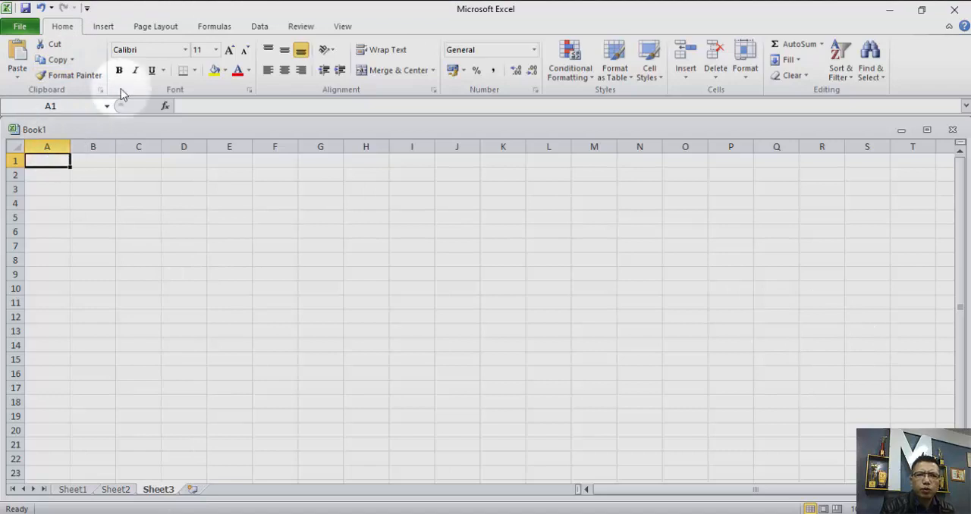
click(20, 28)
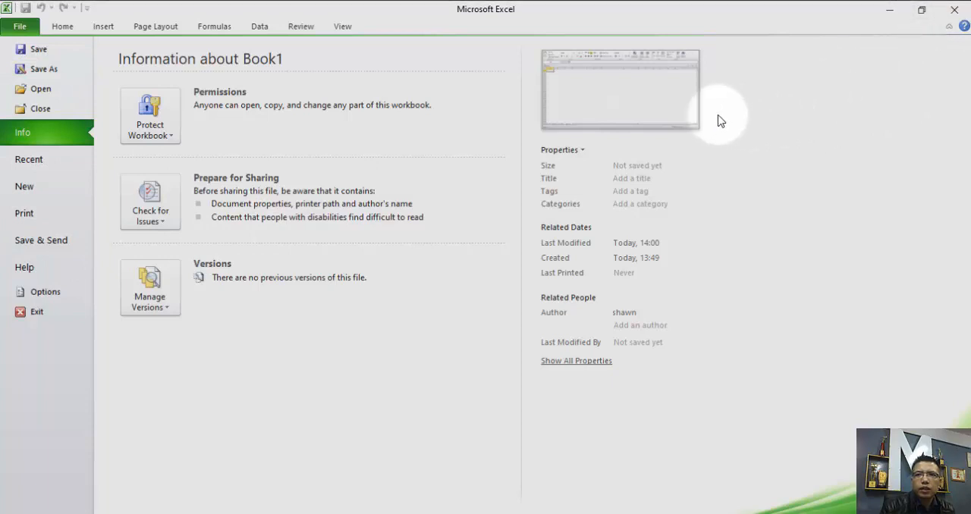
click(20, 26)
click(116, 489)
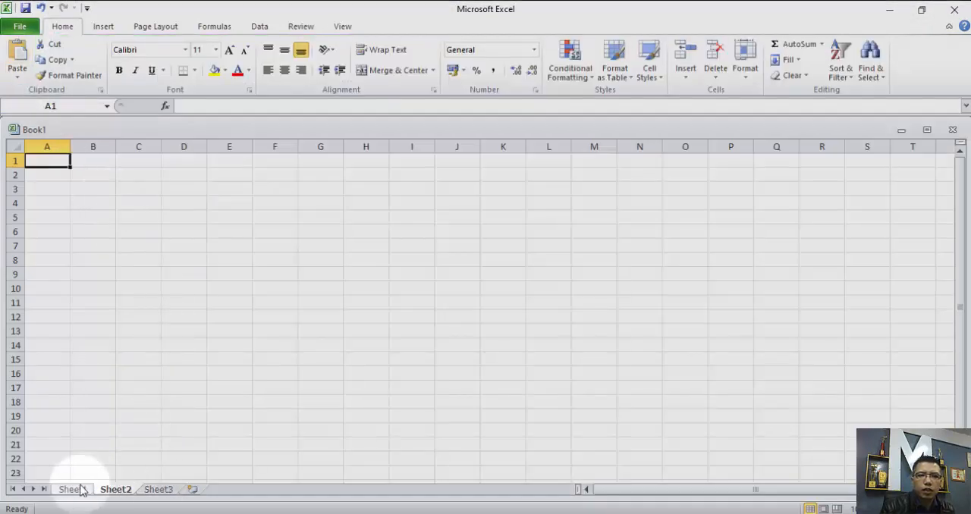
click(75, 489)
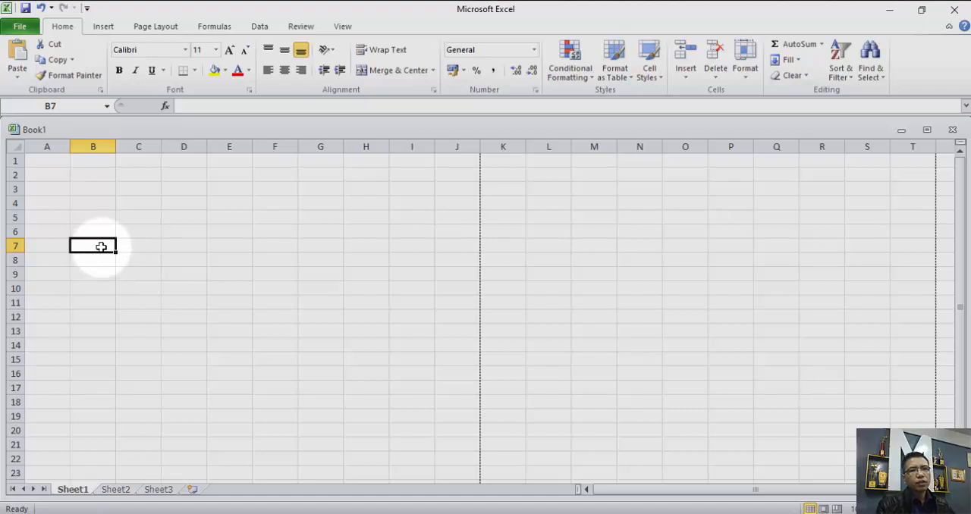
Enter jjjjj in cell B7 of Sheet1 and lllll in cell F7 of Sheet2.
text(jjjjj)
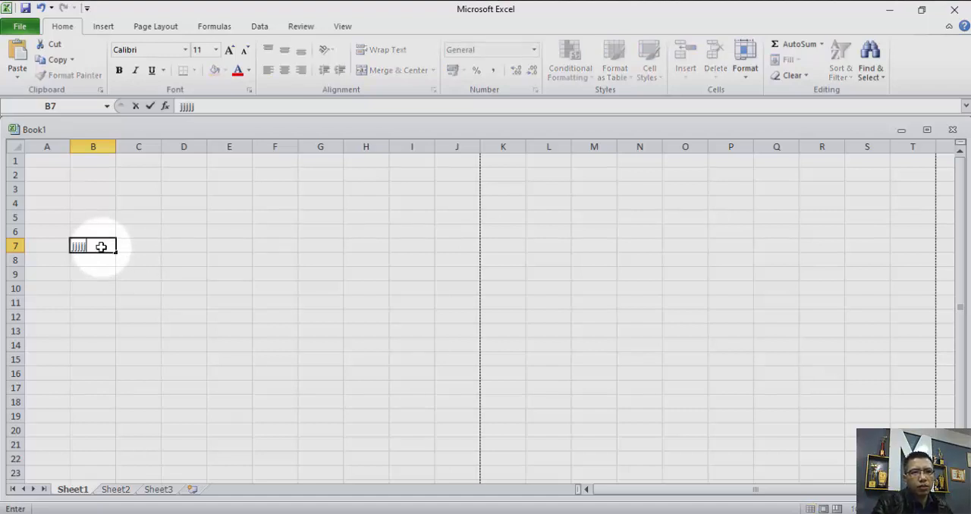
click(219, 313)
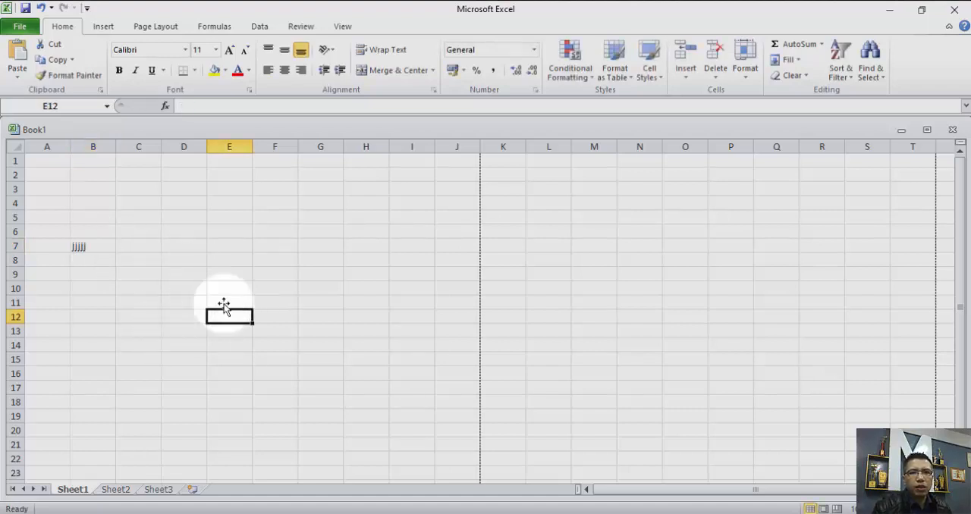
click(115, 489)
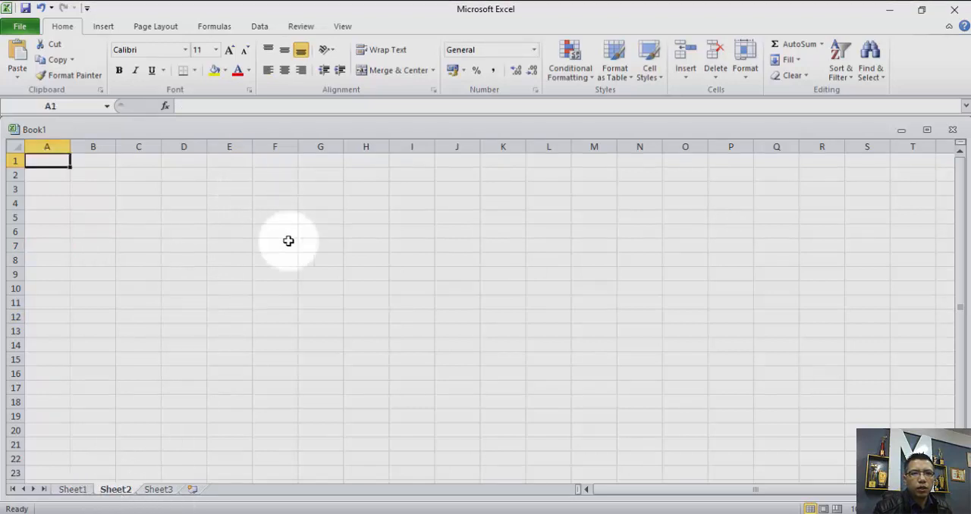
text(ll)
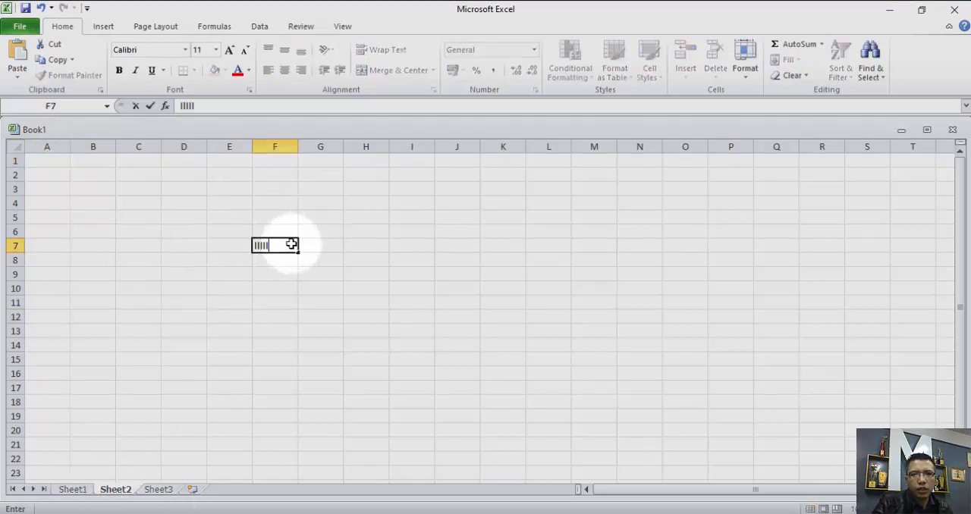
text(lll)
Enter mmmm in cell E10 of Sheet3.
click(159, 489)
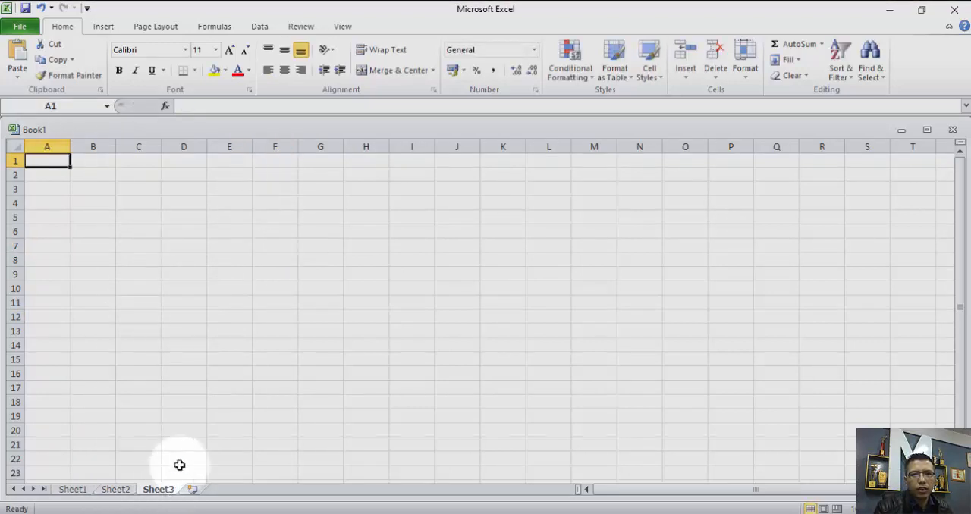
click(220, 291)
text(mmmm)
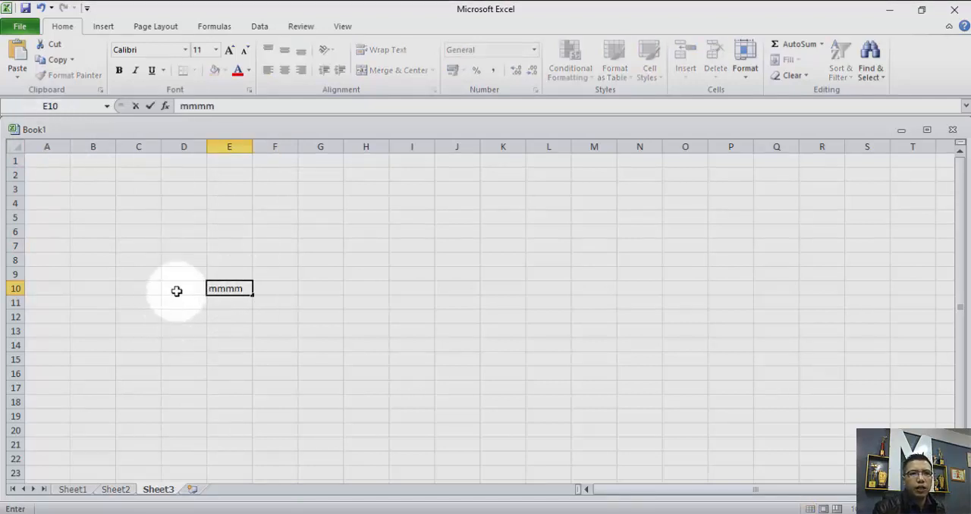
click(182, 344)
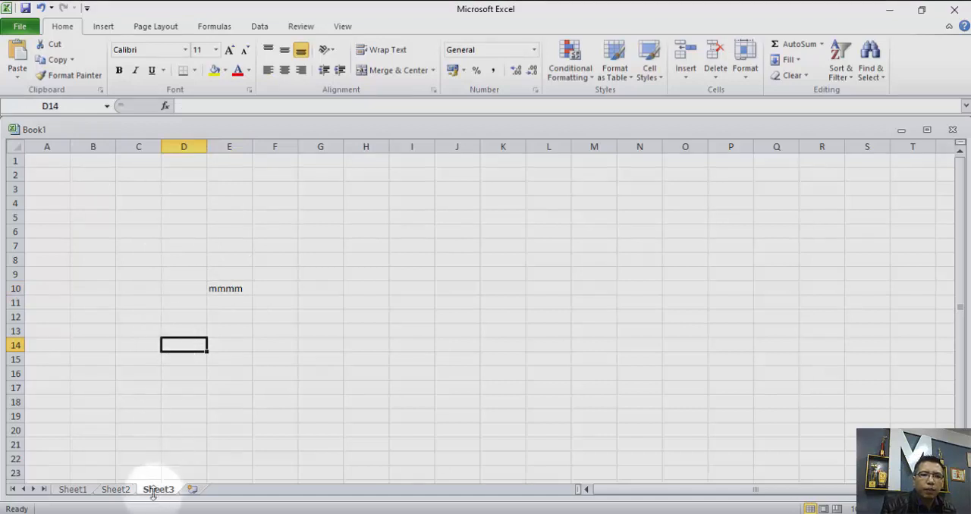
Look through the entries on the three existing sheets and add a new worksheet after Sheet3.
click(116, 491)
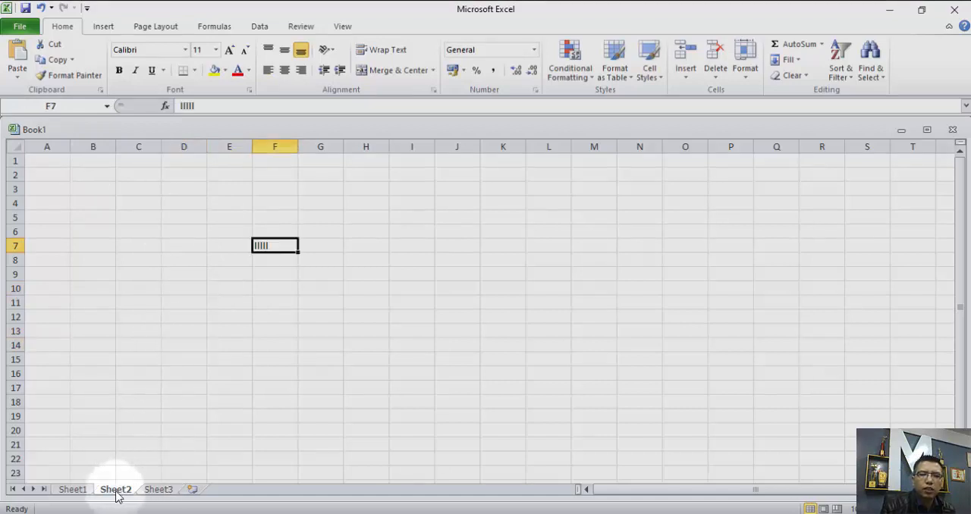
click(74, 489)
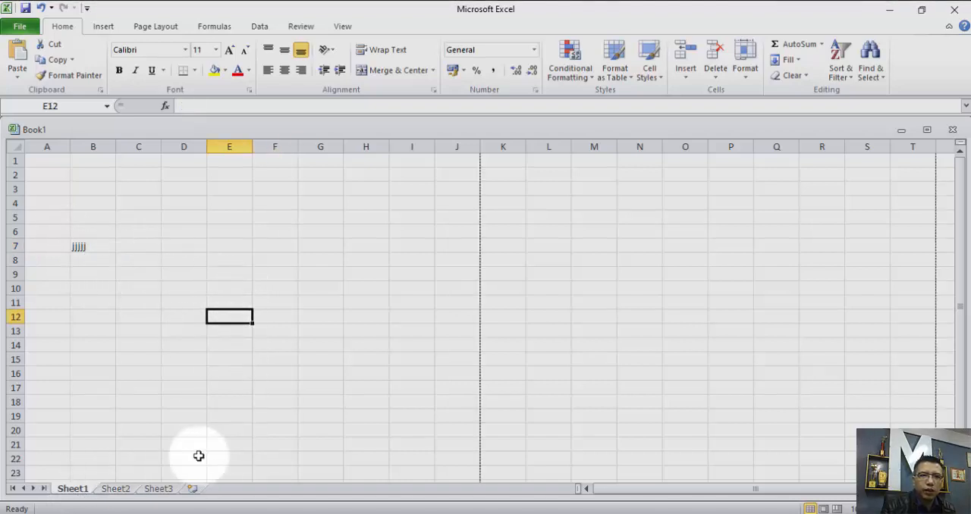
click(161, 489)
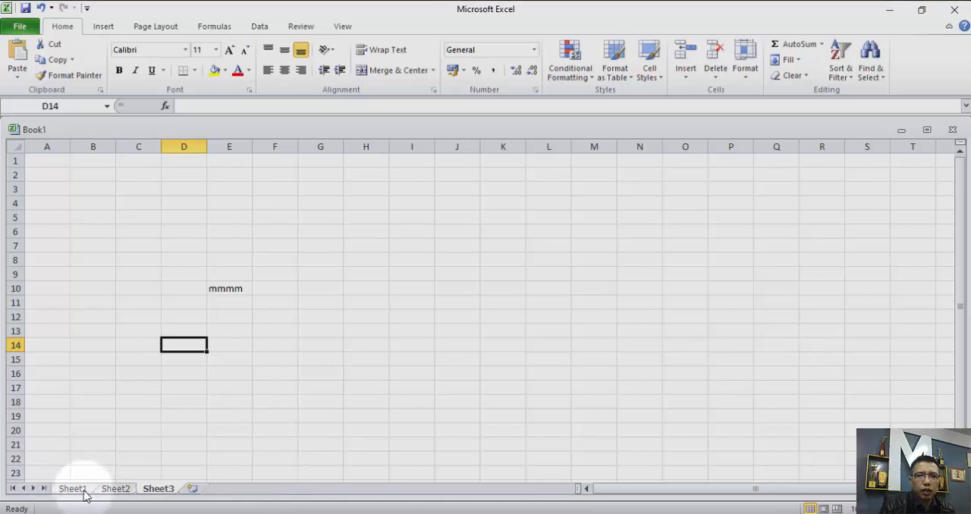
click(116, 489)
click(159, 492)
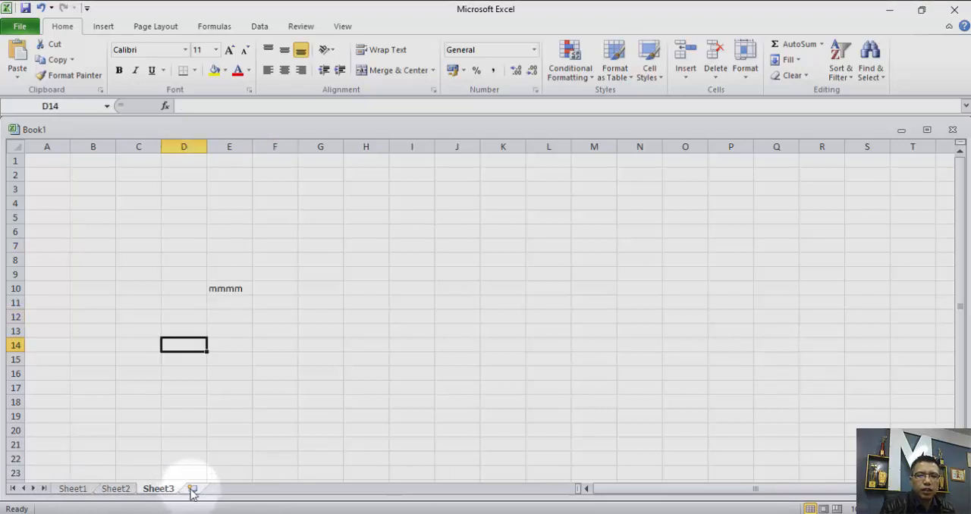
click(191, 492)
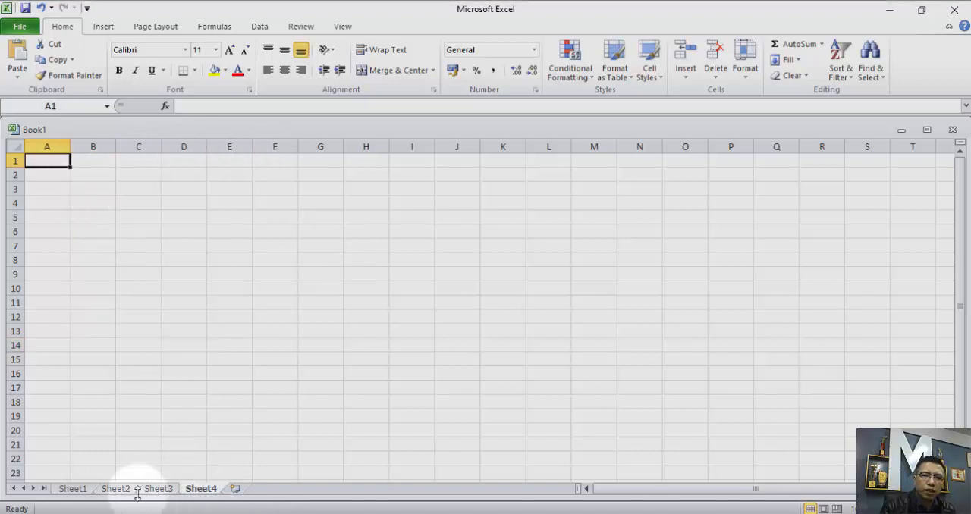
Rename Sheet1 to class1 and switch to Sheet2.
click(69, 489)
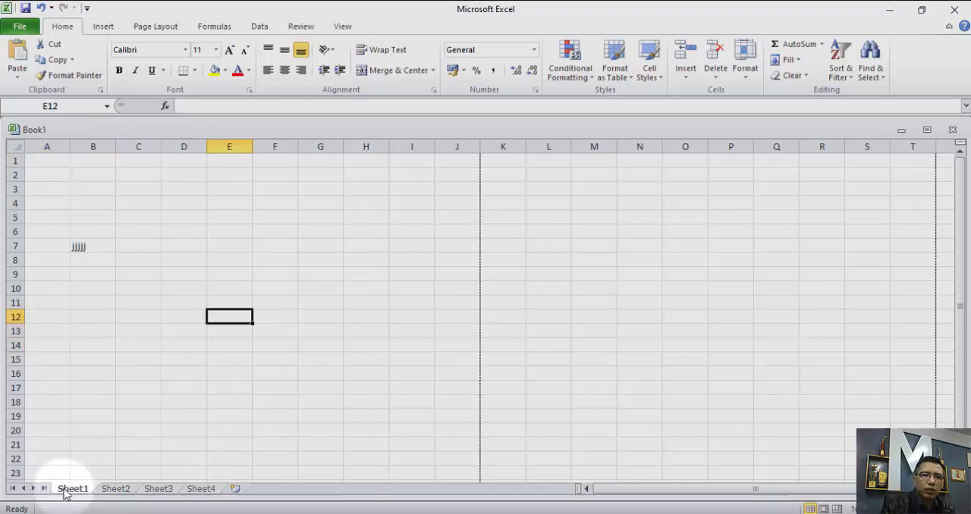
right_click(65, 490)
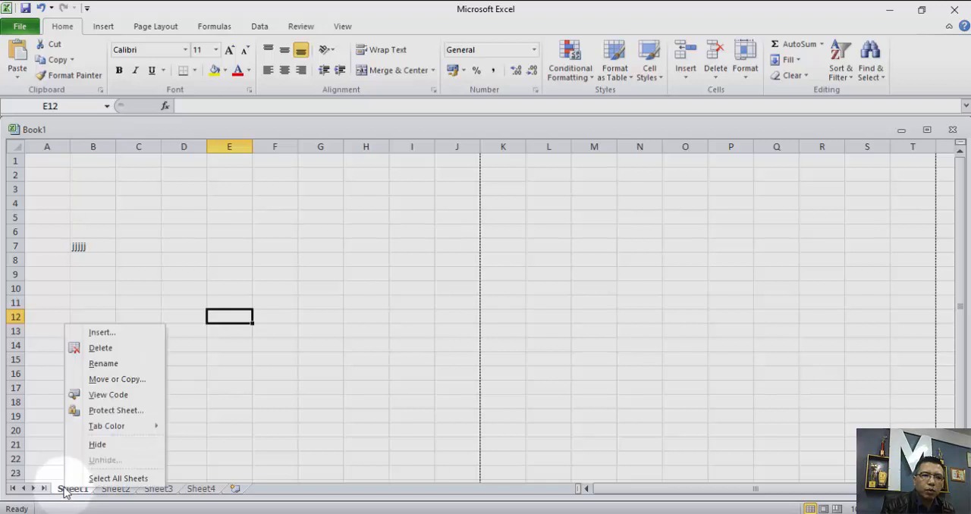
click(127, 371)
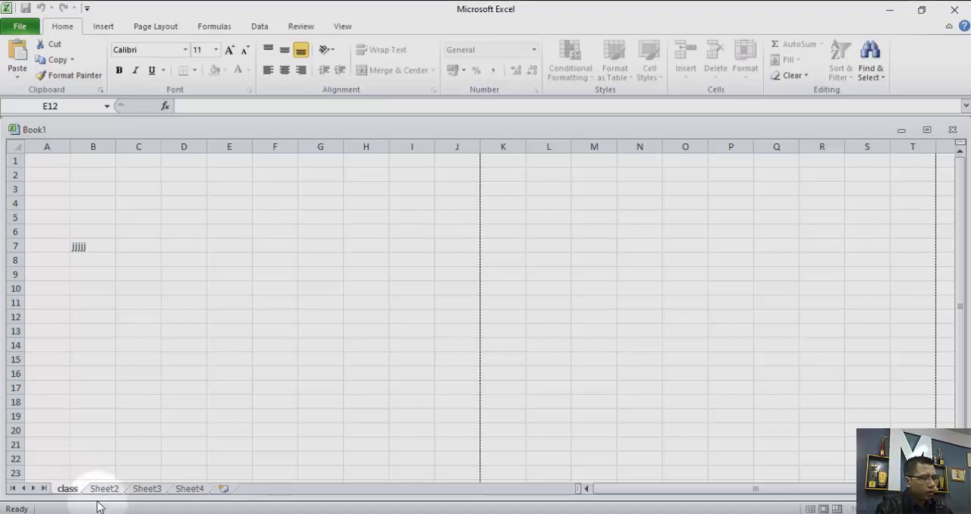
click(109, 490)
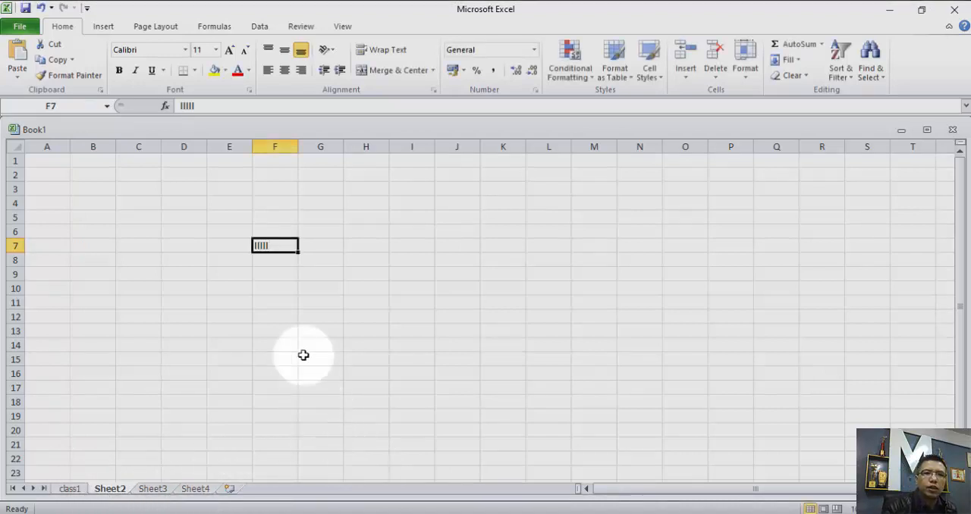
Clear cell F7 on Sheet2 and cell B7 on class1, and select cell D5 on class1.
key(Delete)
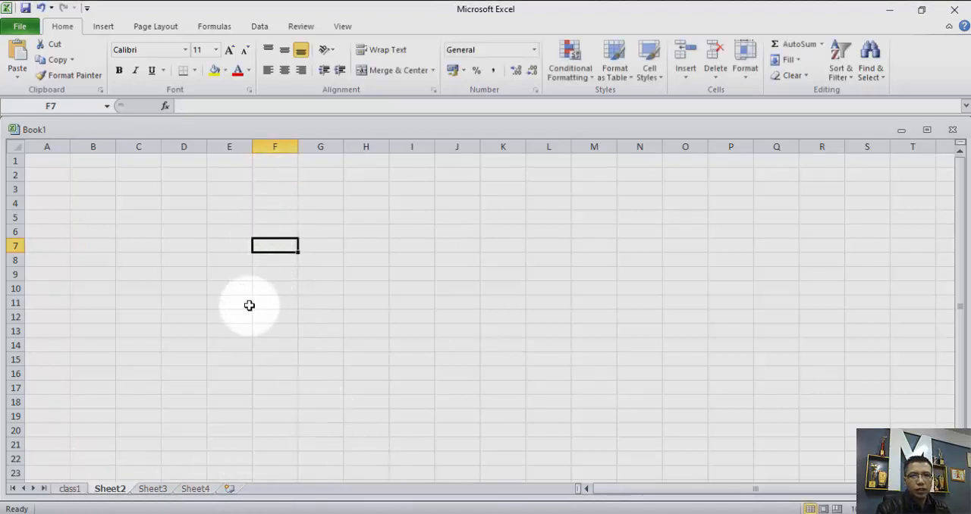
click(102, 348)
click(70, 489)
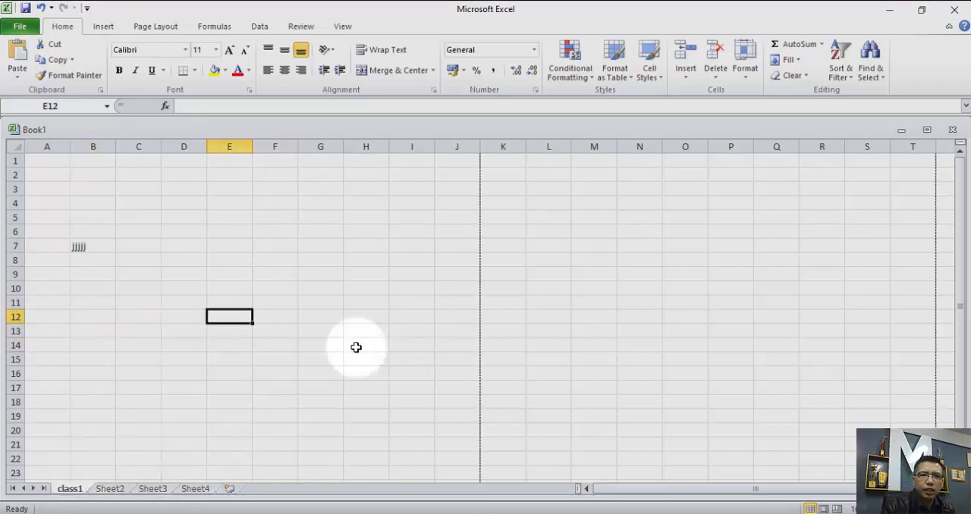
click(94, 250)
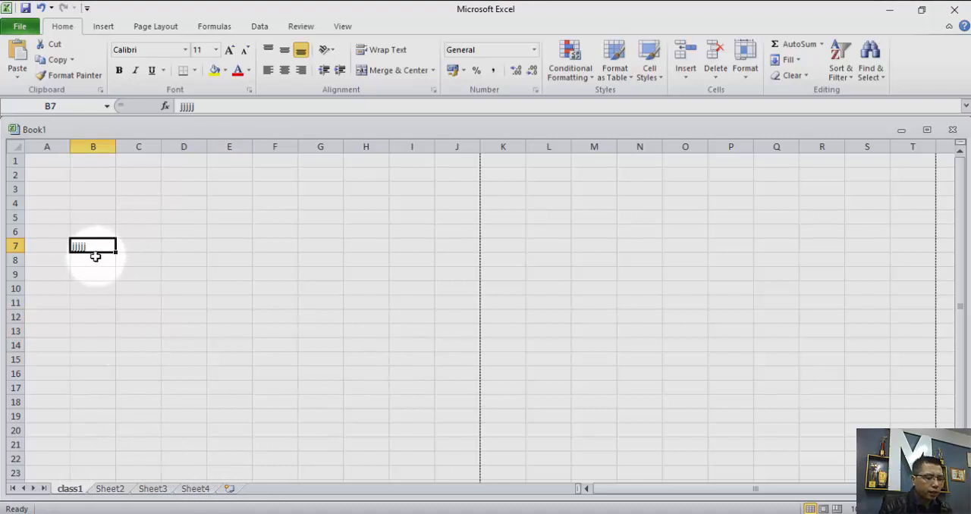
key(Delete)
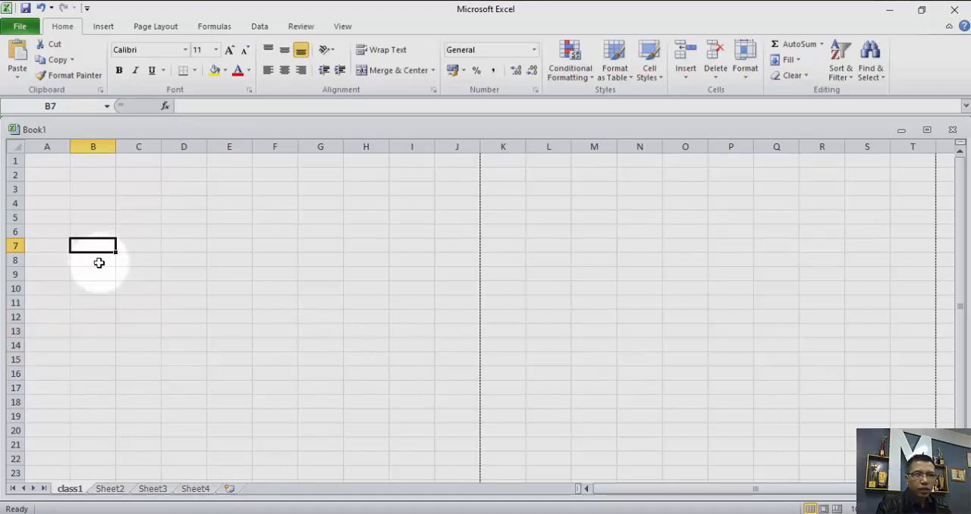
click(180, 216)
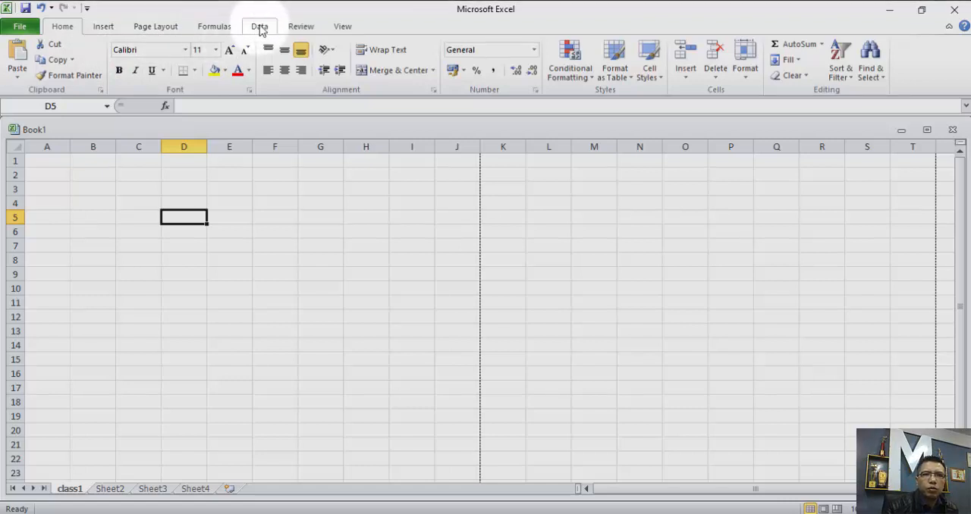
Preview the class1 sheet in Page Layout view and return to Normal view.
click(341, 30)
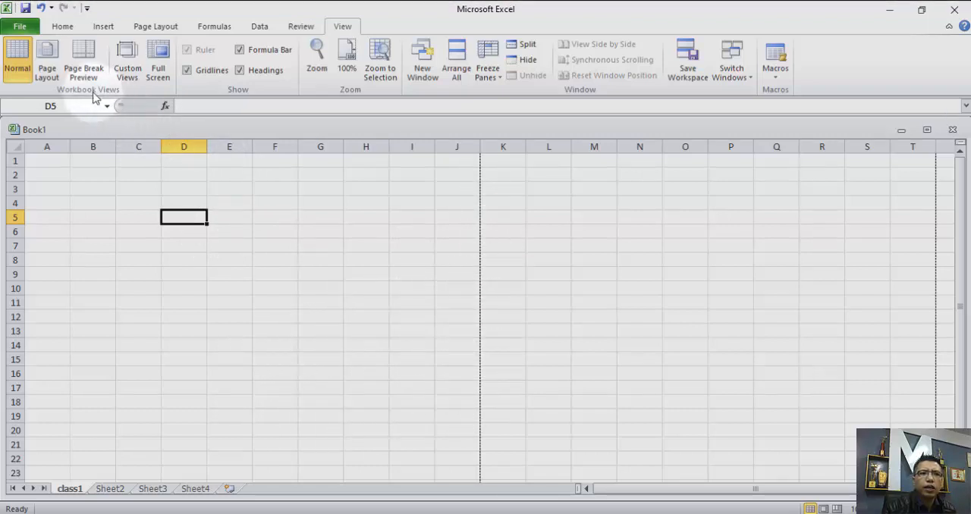
click(49, 67)
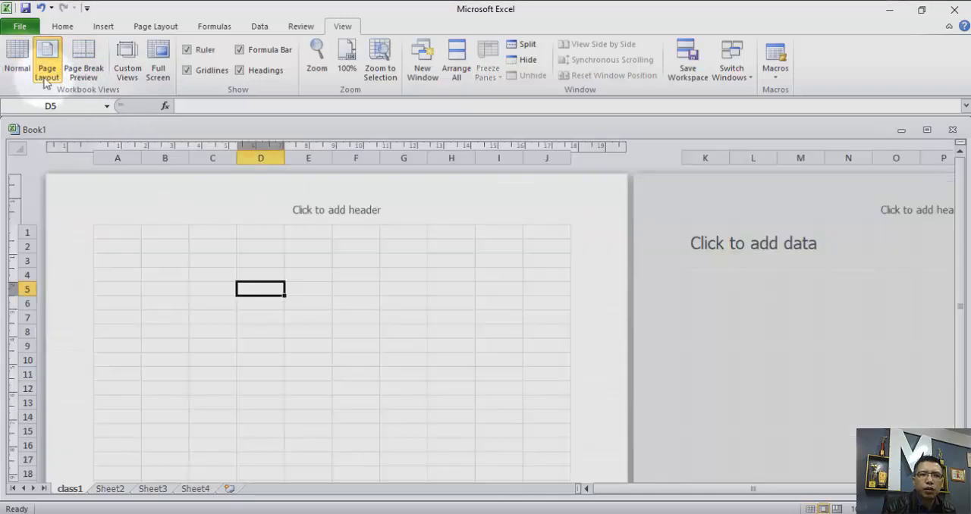
scroll(341, 300, down, 10)
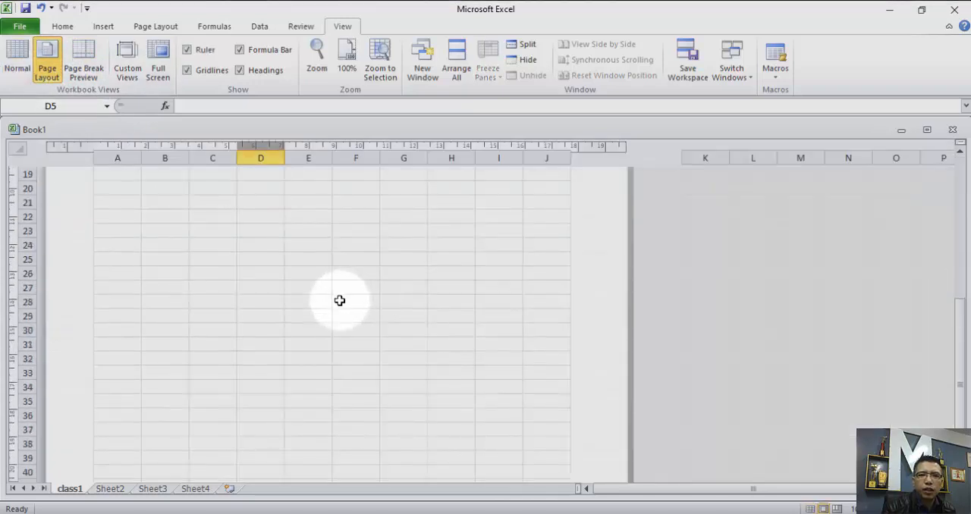
scroll(338, 300, up, 5)
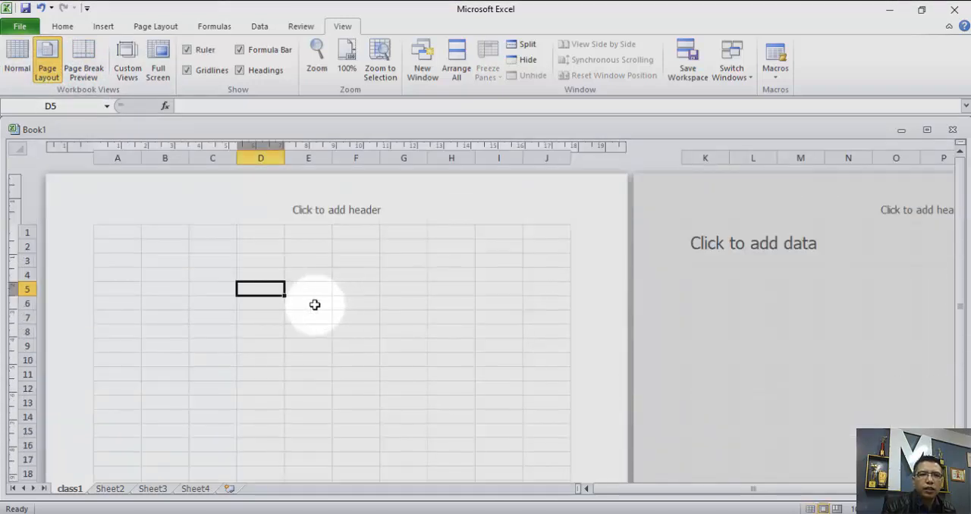
click(18, 66)
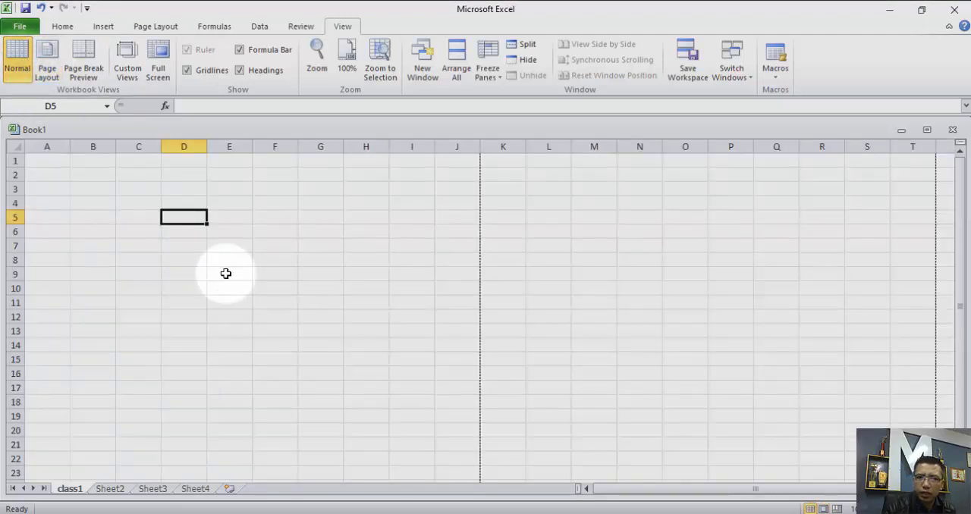
click(63, 27)
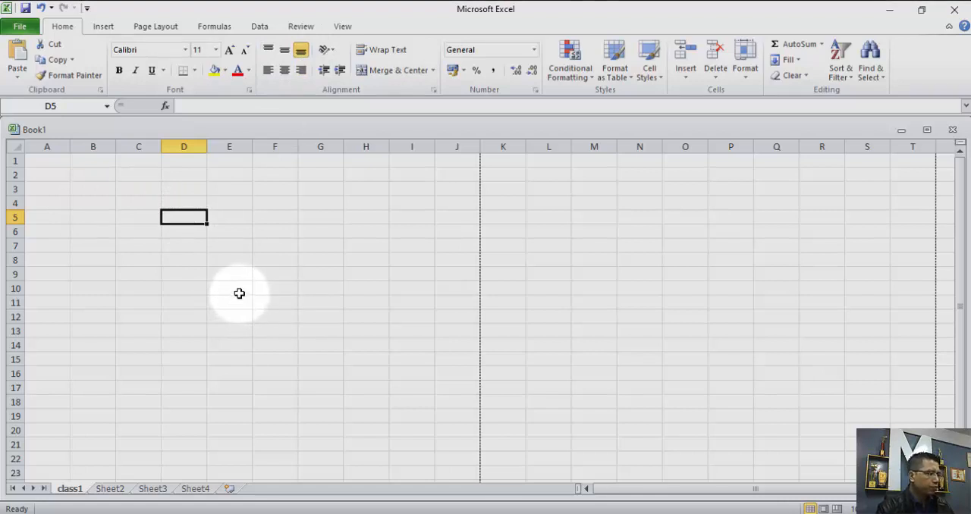
Enter how in cell D5 and enlarge the cell by widening column D and making row 5 taller.
text(how)
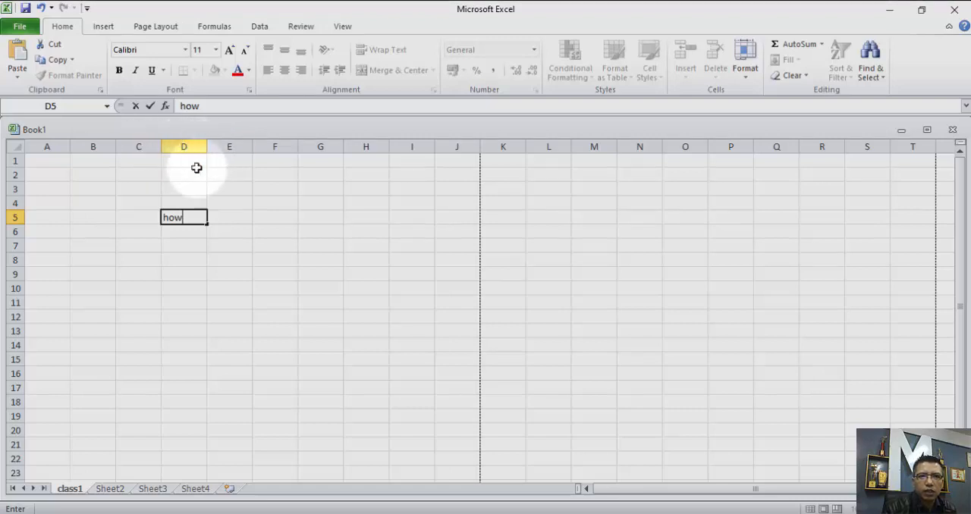
click(178, 213)
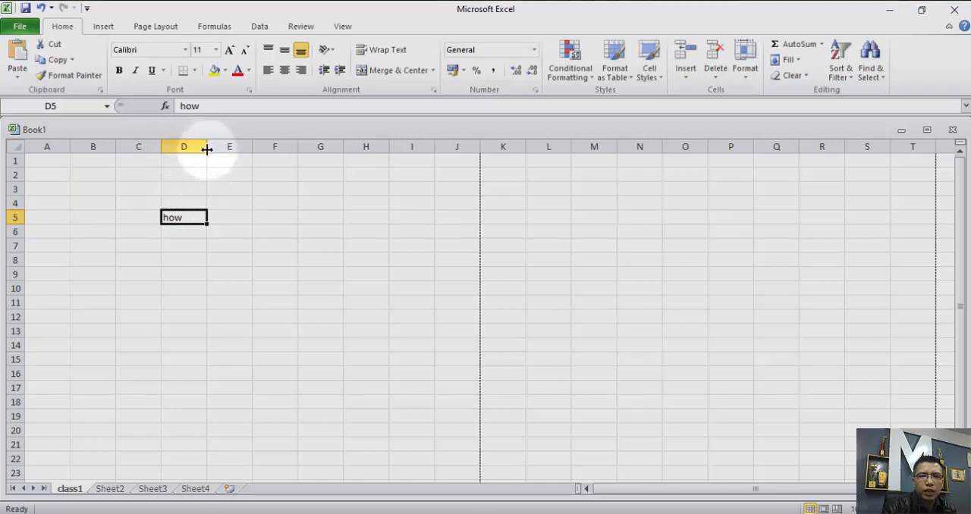
drag(209, 149, 311, 151)
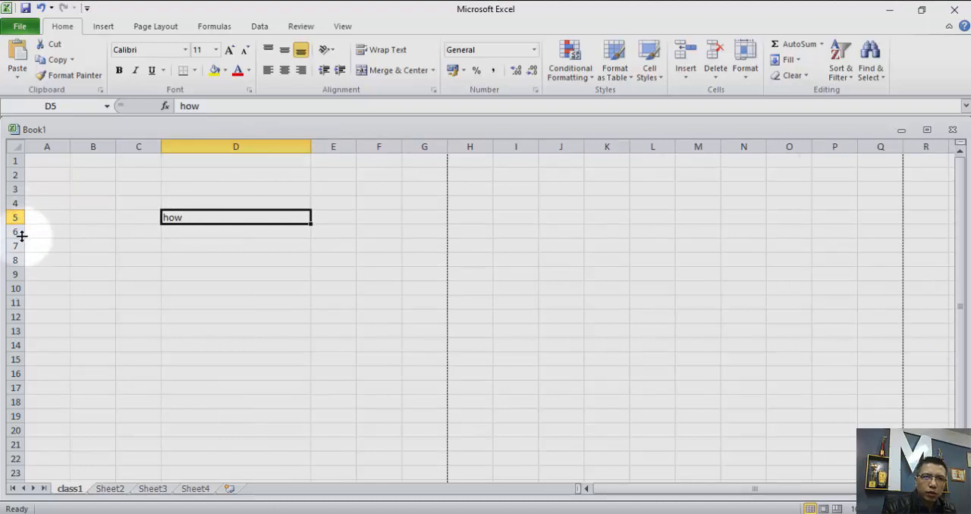
drag(19, 224, 18, 304)
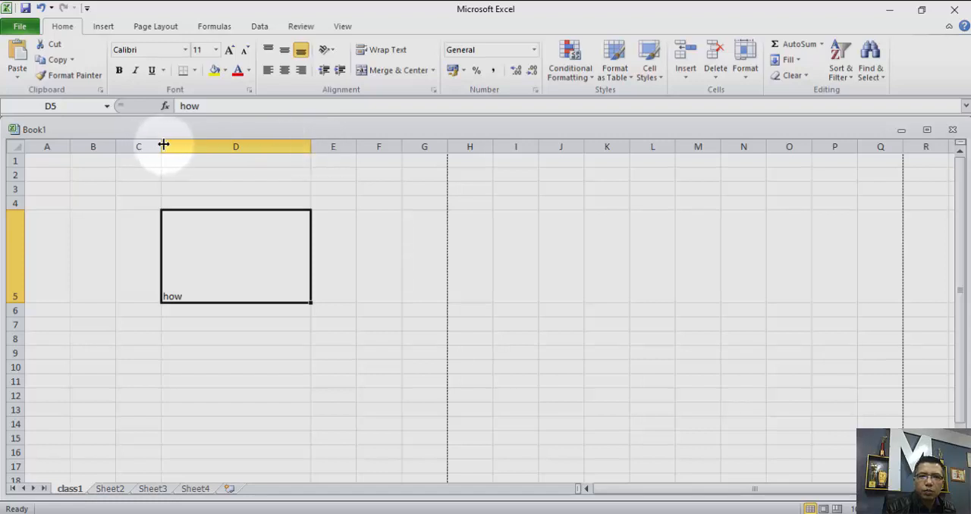
Widen column E to more than double its width and make column C slightly wider than column B.
drag(160, 146, 134, 148)
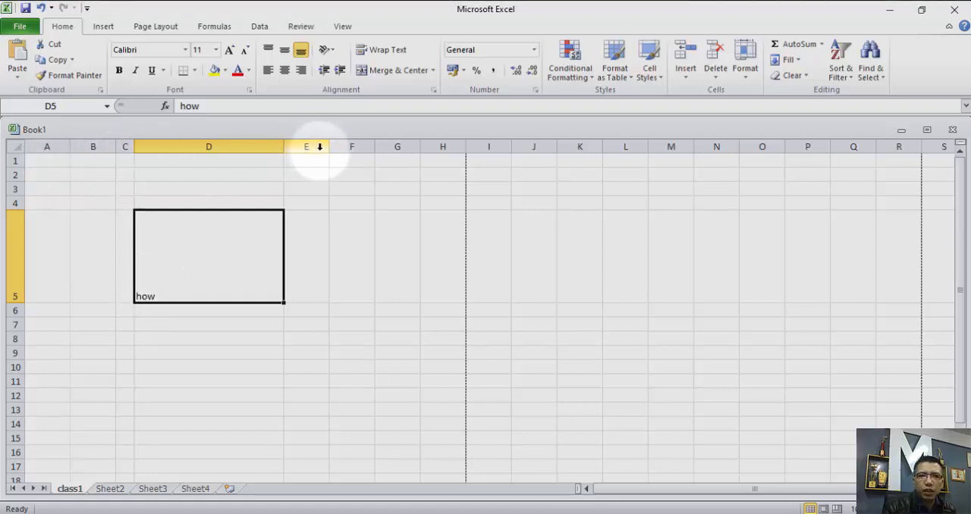
drag(328, 151, 402, 161)
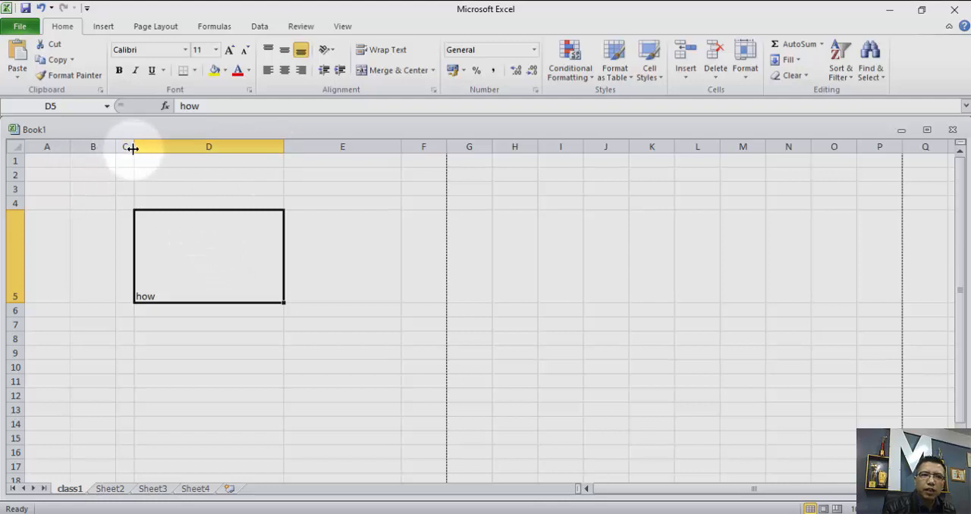
drag(134, 148, 174, 146)
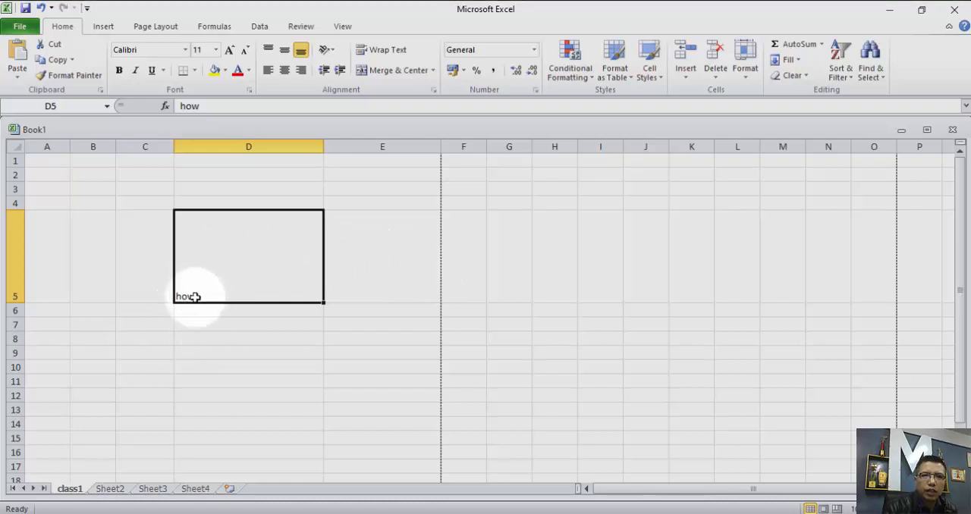
Try middle and top alignment on cell D5, ending with its text centered both horizontally and vertically.
click(285, 51)
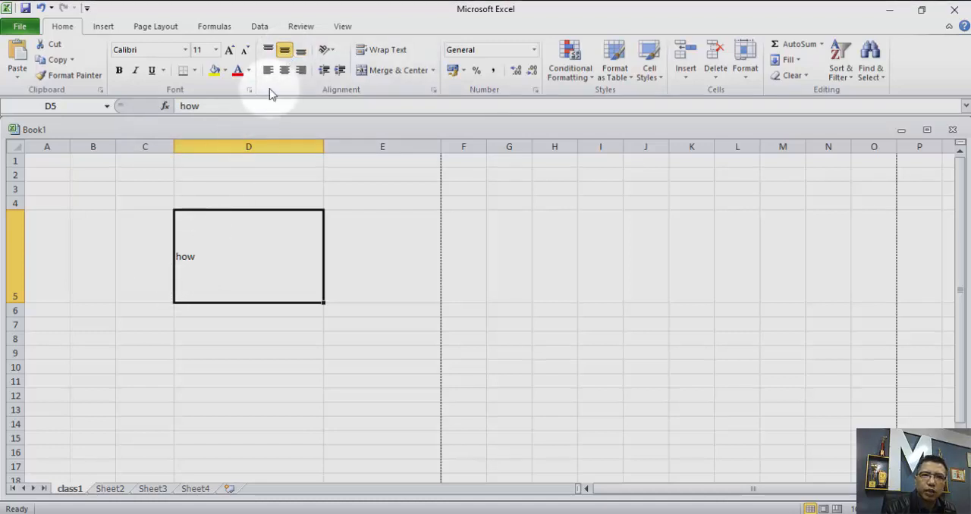
click(267, 50)
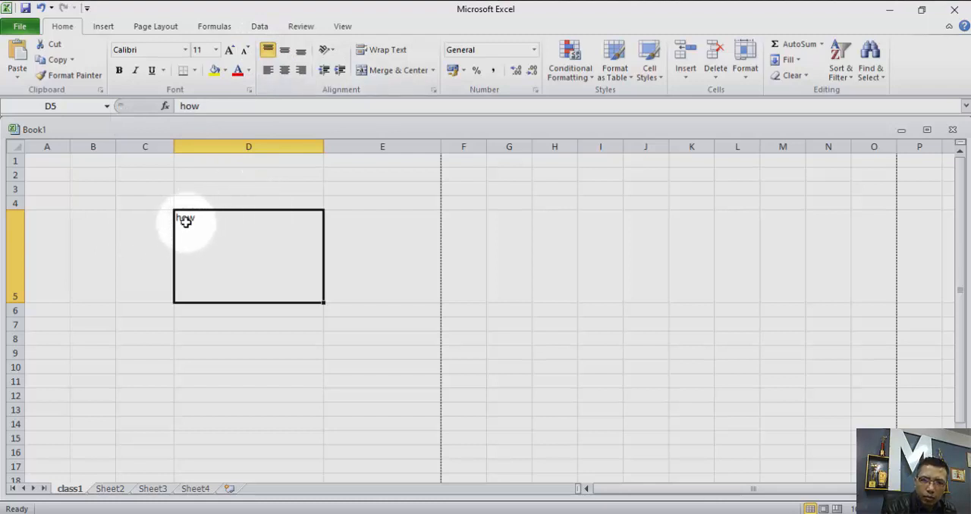
click(284, 71)
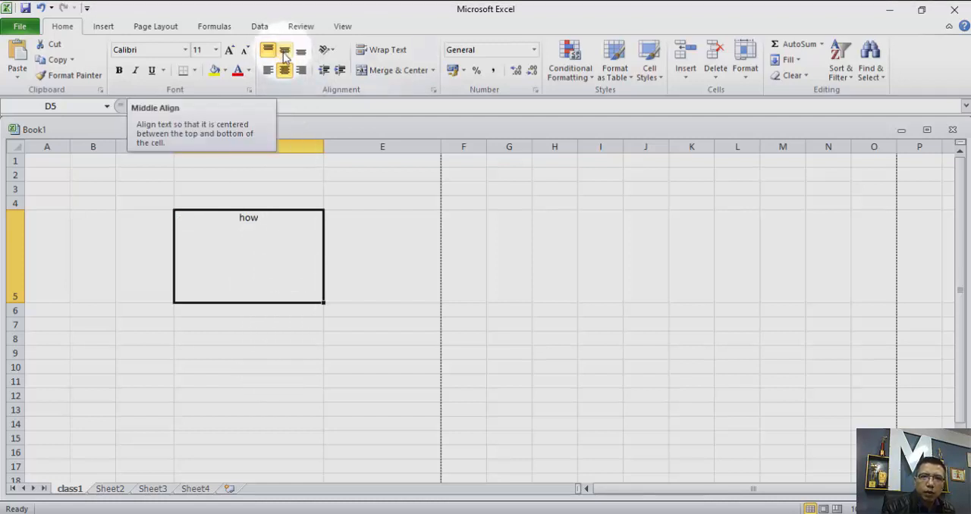
click(284, 52)
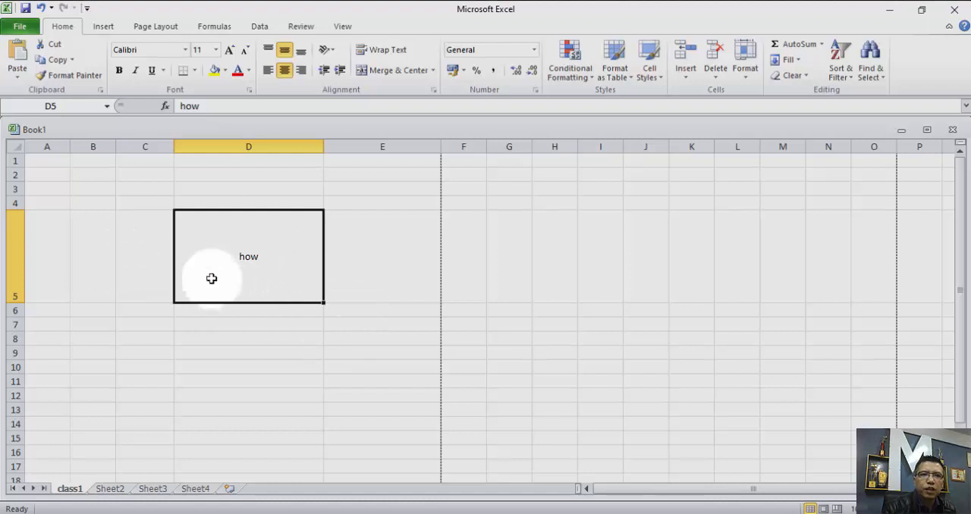
Set the text in cell D5 to font size 28 and color it red.
click(216, 49)
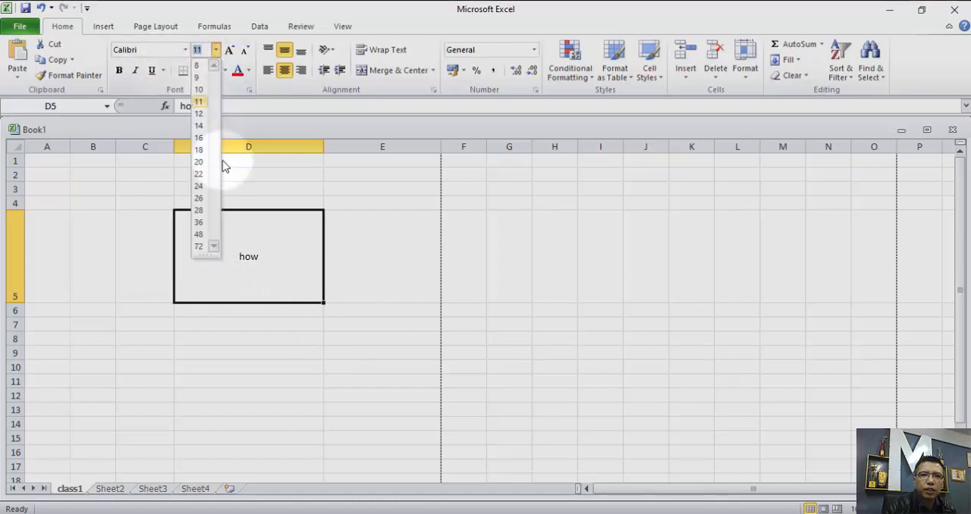
click(199, 210)
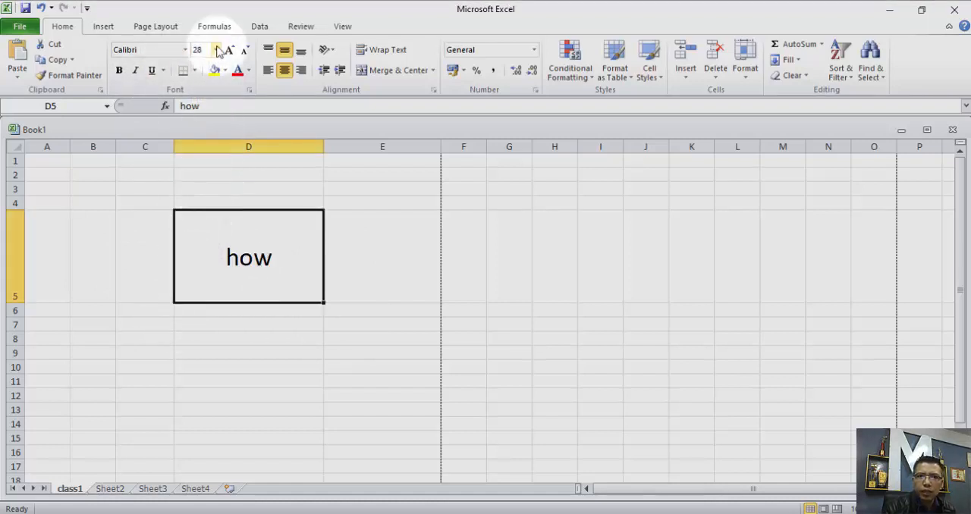
click(248, 71)
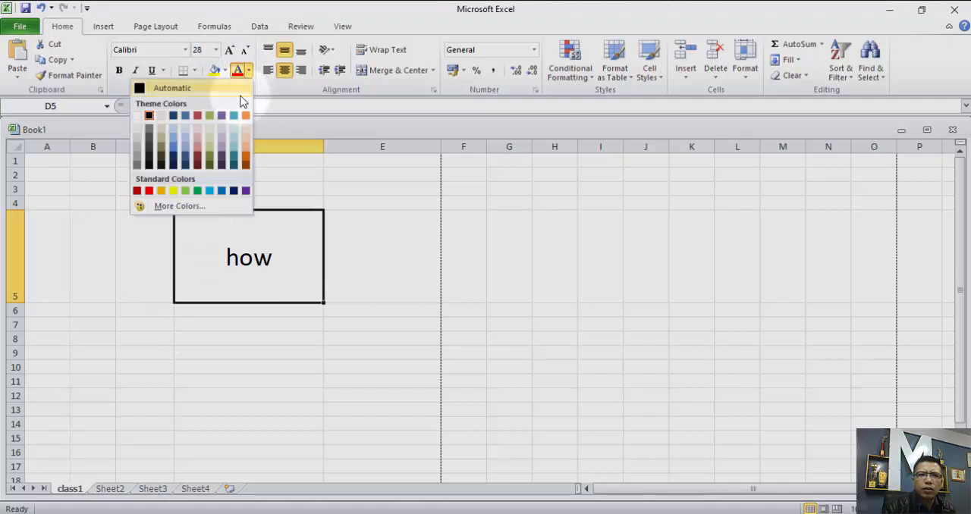
click(197, 116)
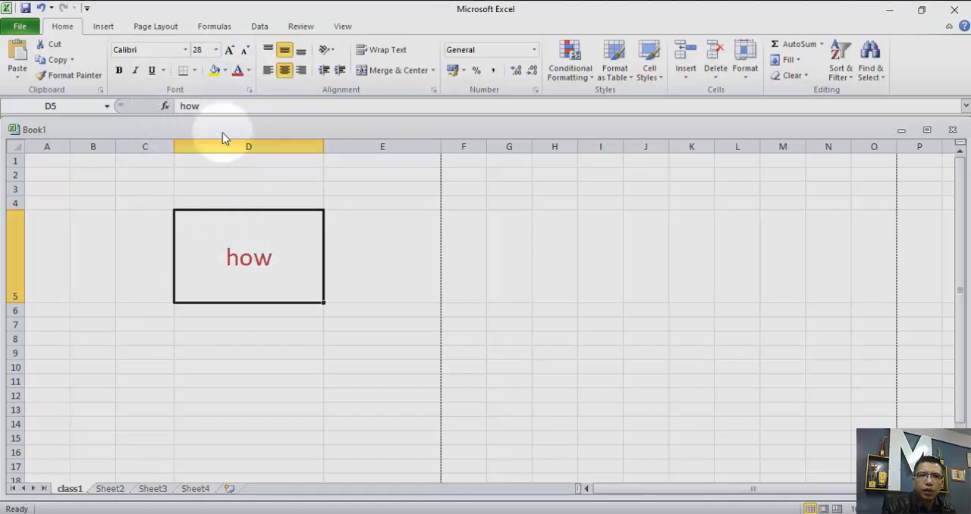
click(226, 71)
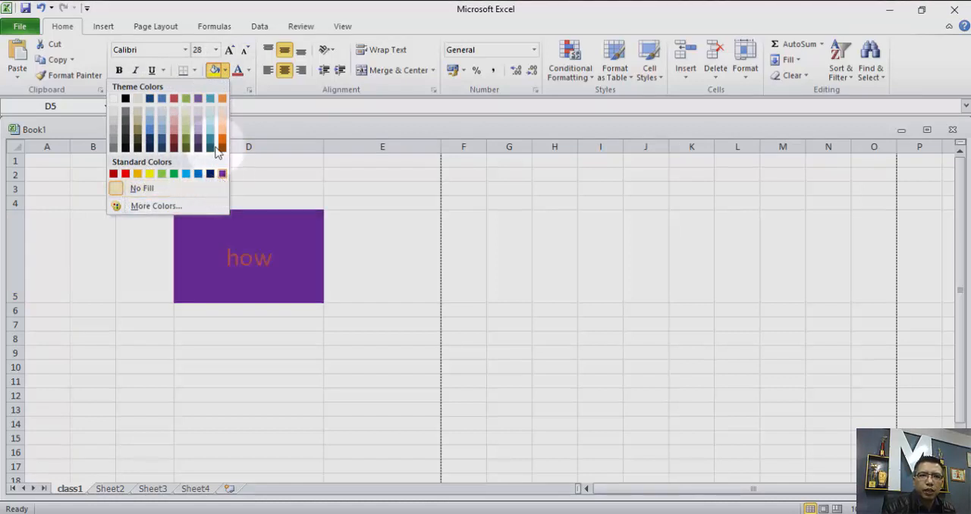
click(194, 70)
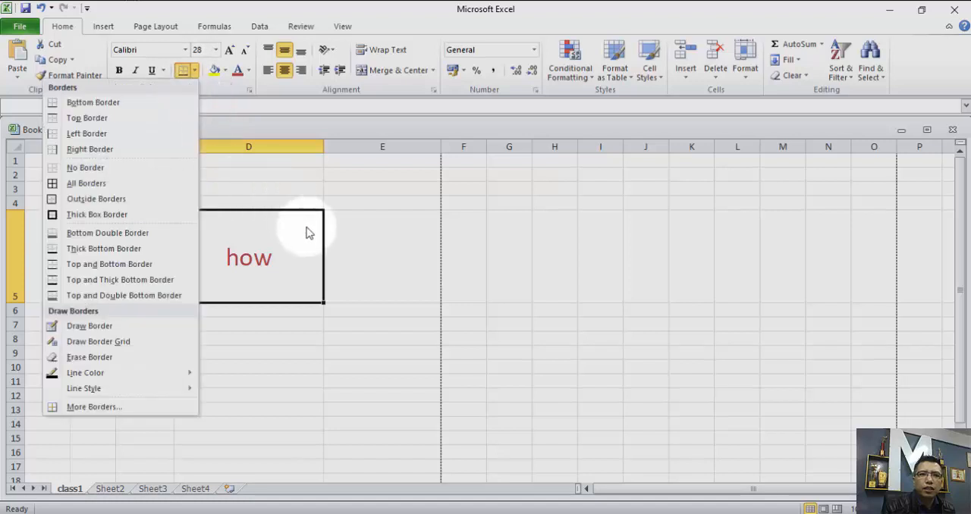
click(362, 329)
click(361, 352)
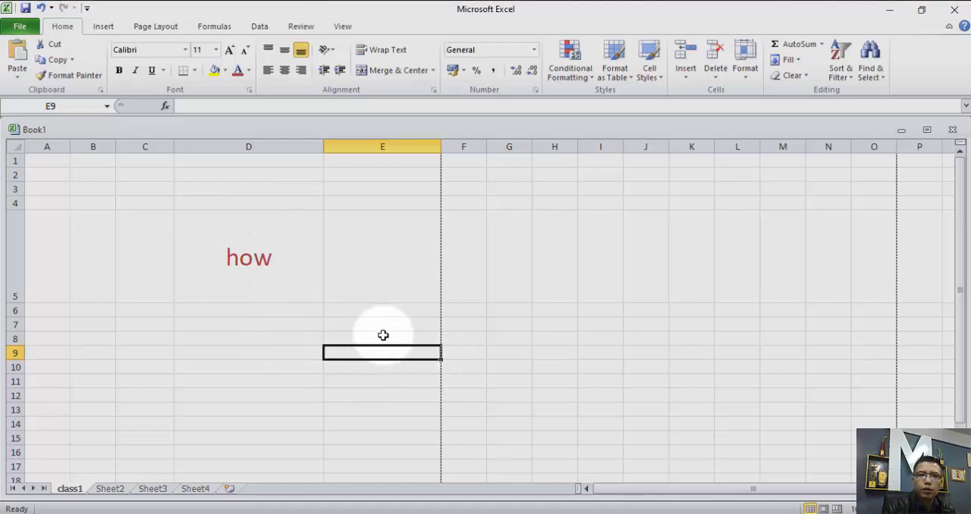
Apply Outside Borders to cell D5 and deselect it.
click(285, 281)
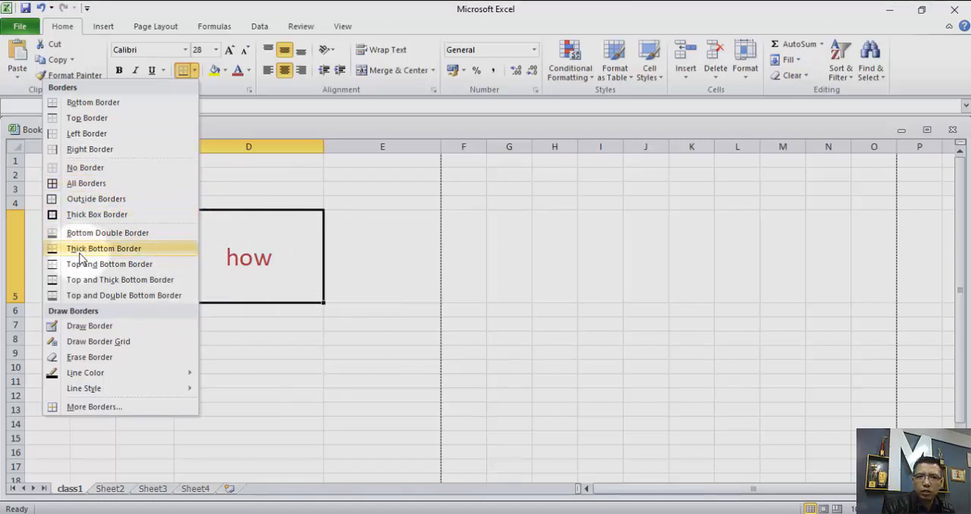
click(97, 197)
click(396, 351)
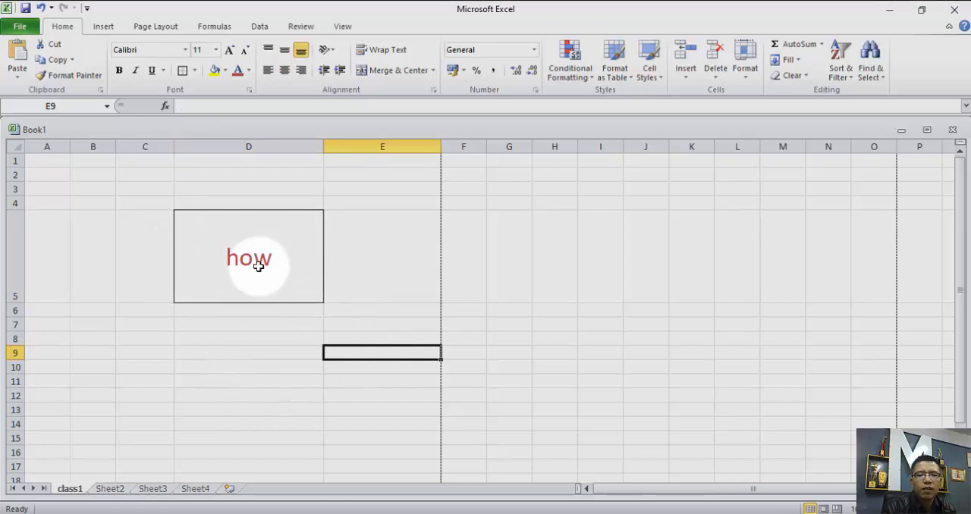
Apply All Borders to the range D9:H16 to form a table grid below the how cell.
click(187, 357)
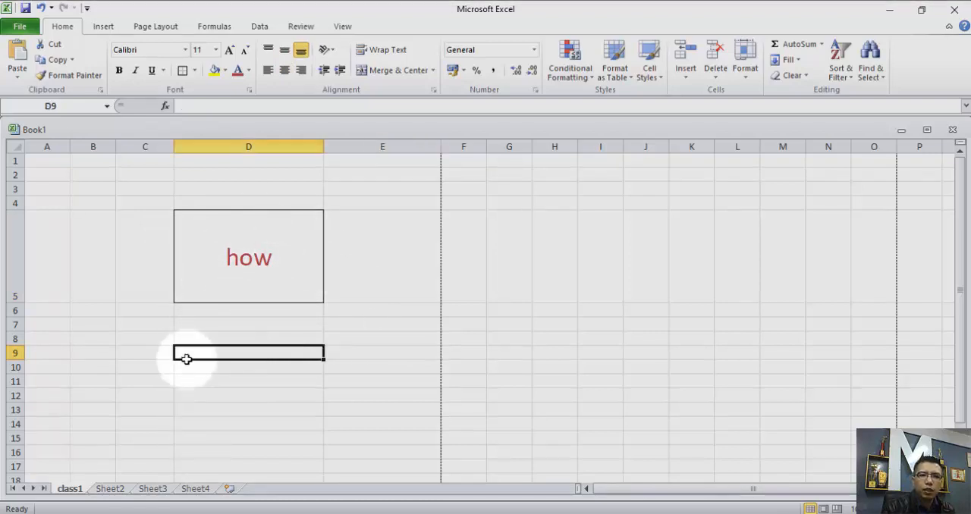
drag(186, 359, 555, 452)
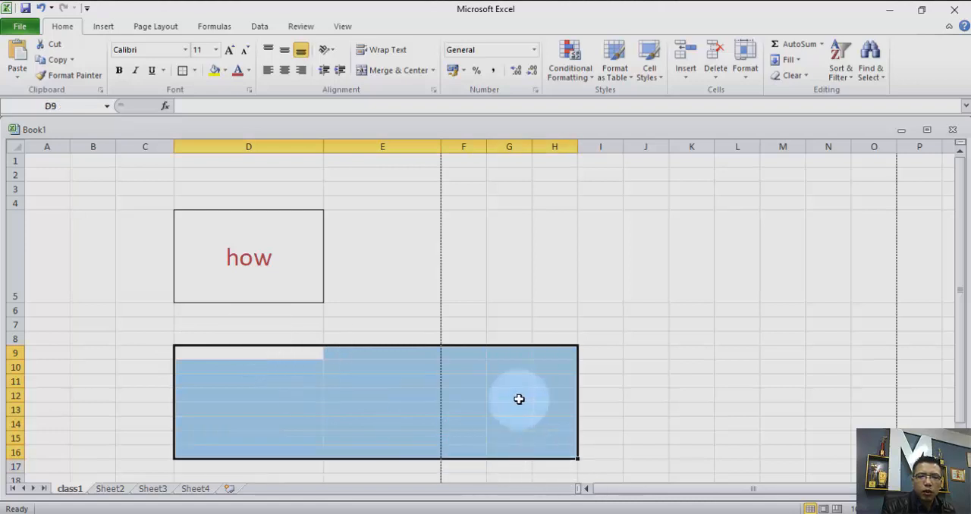
click(195, 71)
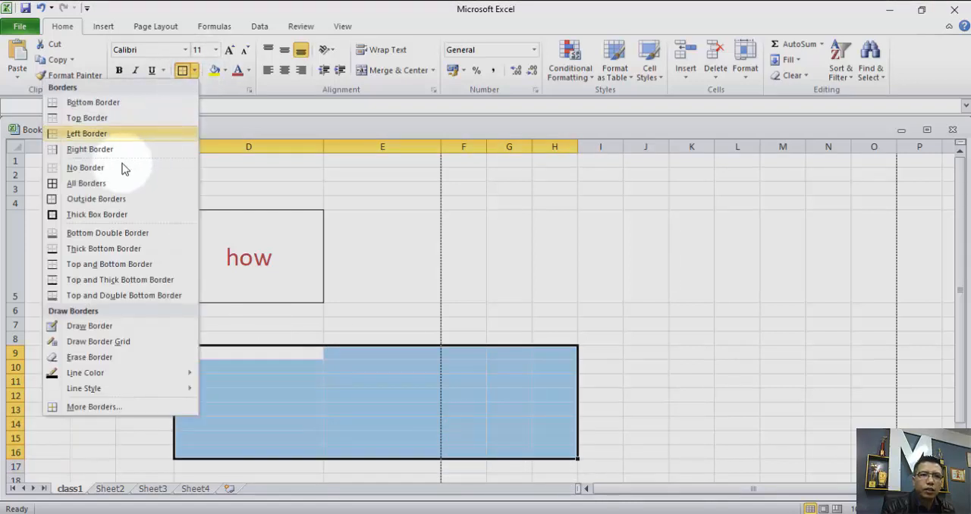
click(85, 183)
click(640, 379)
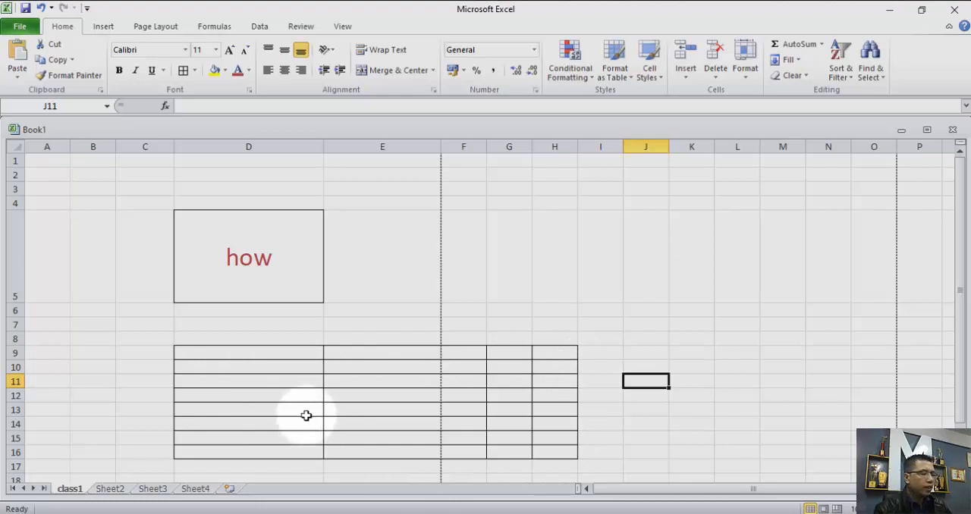
Undo the borders applied to the range D9:H16 and to cell D5.
key(ctrl+z)
key(ctrl+z)
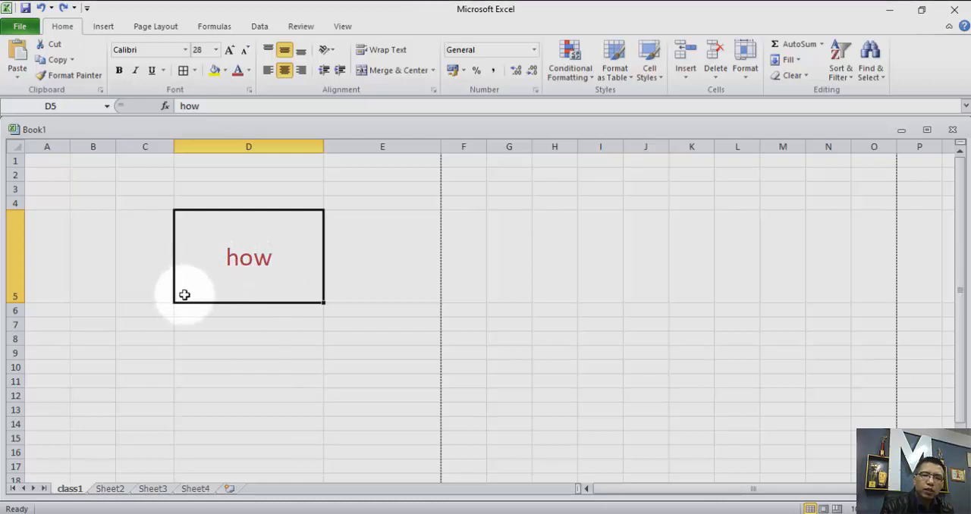
Try the Angle Counterclockwise, Angle Clockwise and Rotate Text Down orientations on the text in cell D5.
click(334, 53)
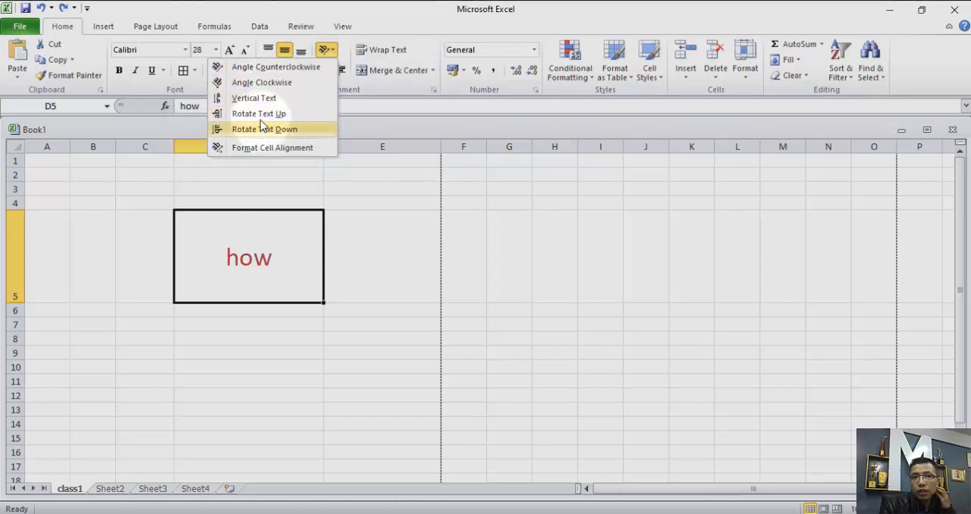
click(266, 70)
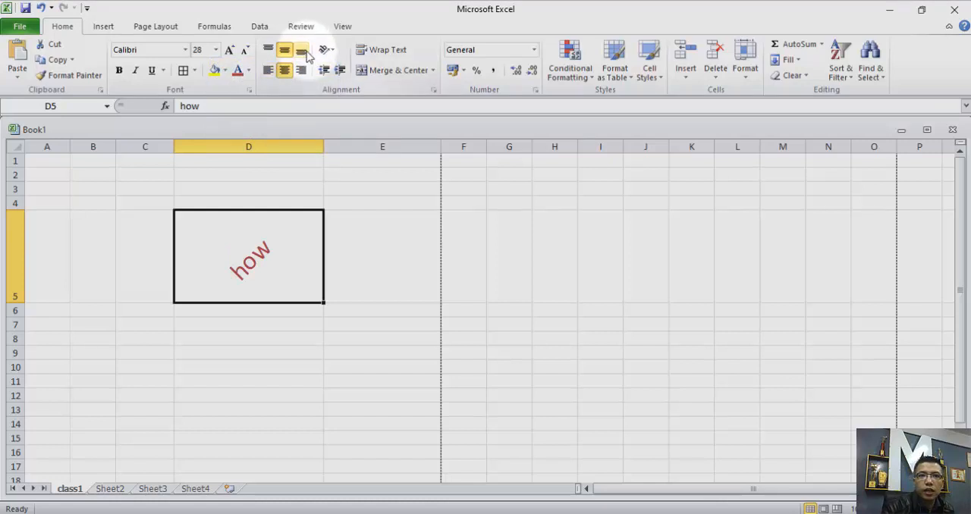
click(329, 53)
click(297, 83)
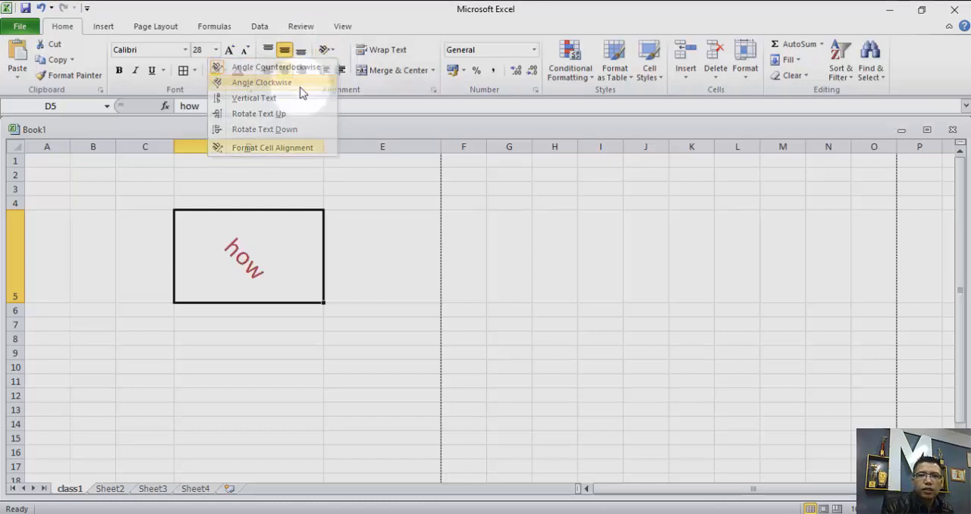
click(330, 53)
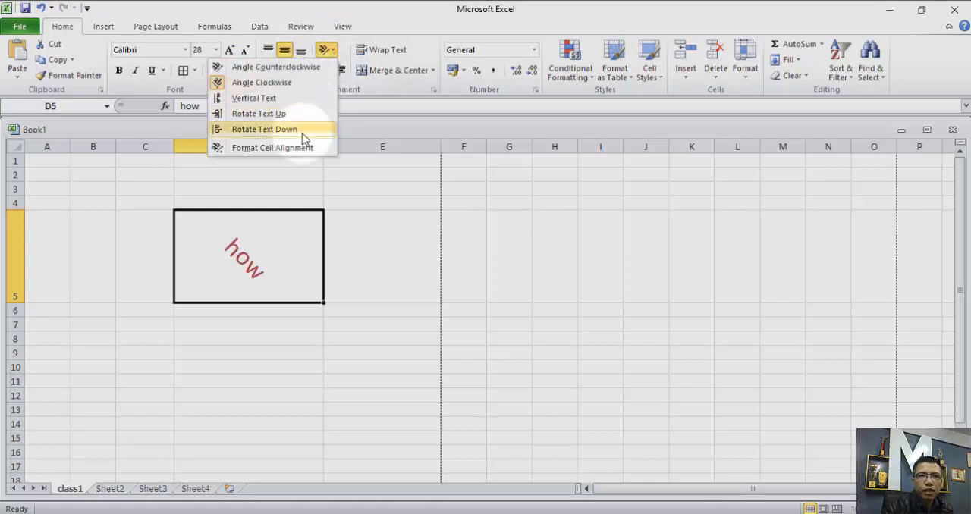
click(304, 131)
Set the text orientation of cell D5 to 0 degrees in the cell alignment settings.
click(330, 53)
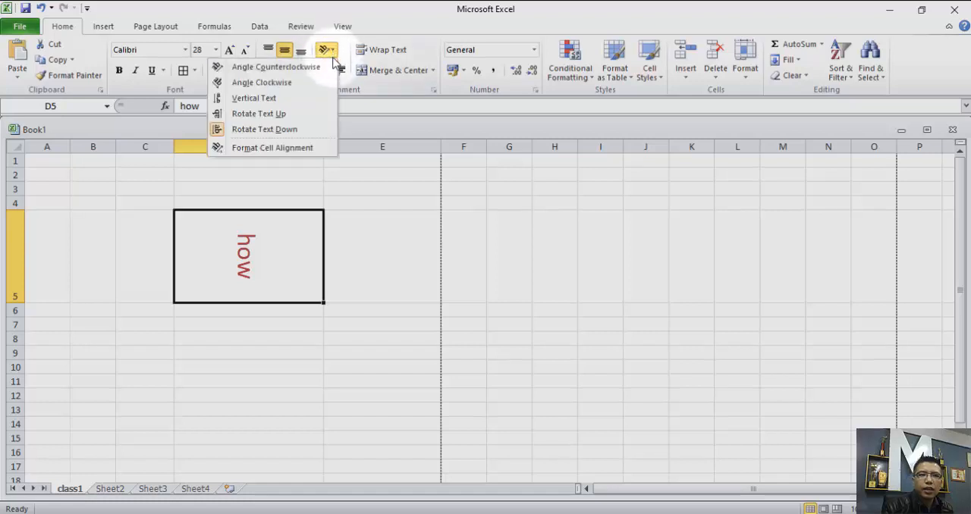
click(294, 151)
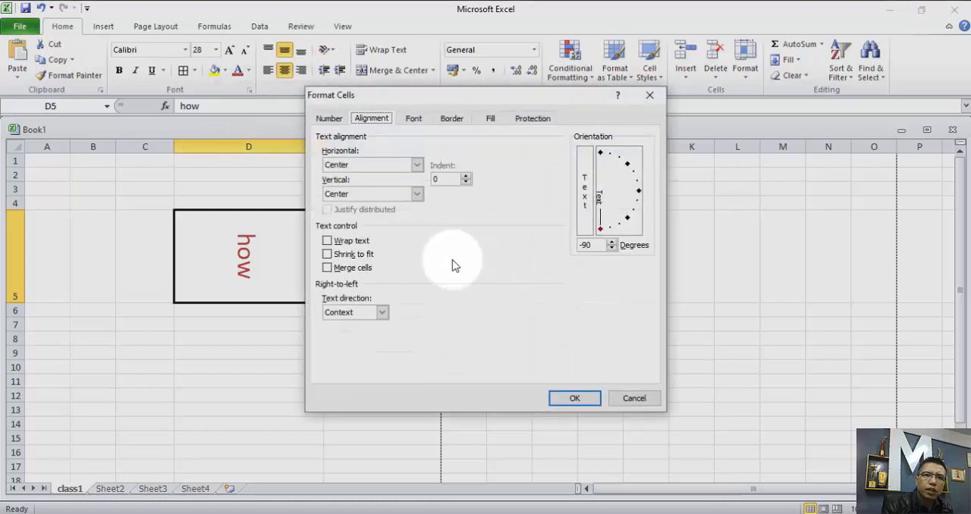
drag(423, 103, 543, 51)
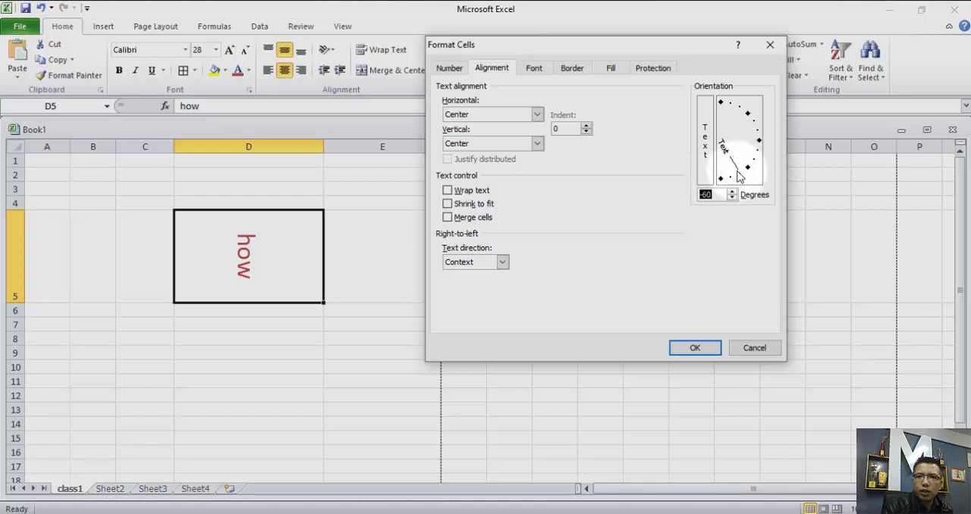
drag(736, 171, 756, 146)
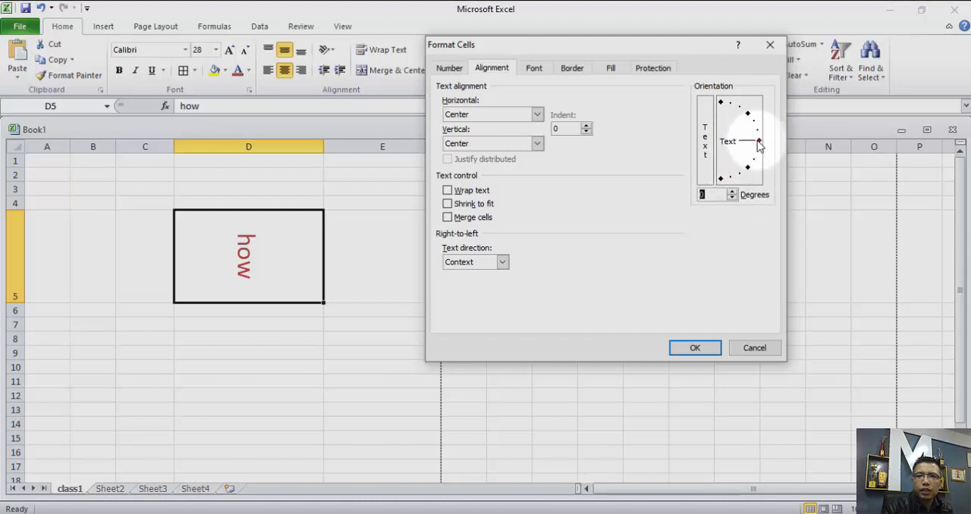
click(694, 348)
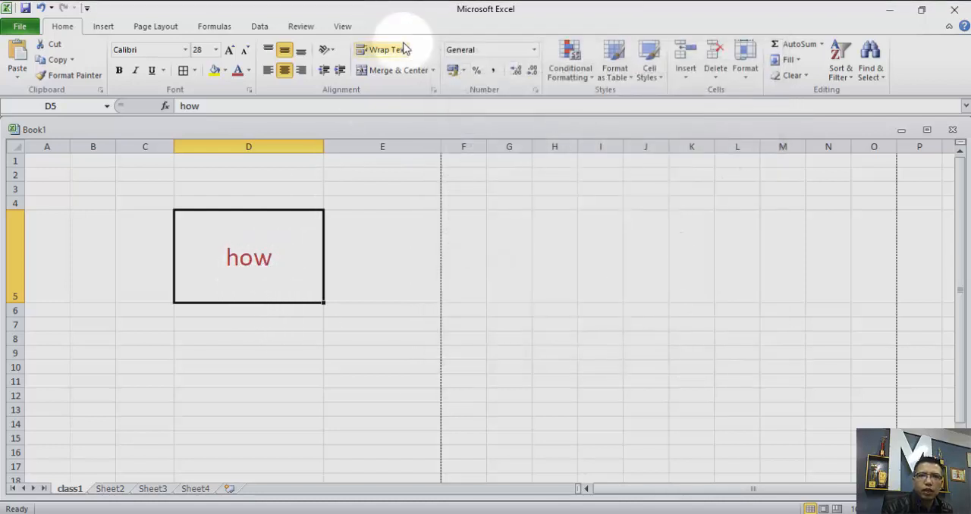
Rotate the text in cell D5 to 45 degrees through the cell alignment settings.
click(327, 50)
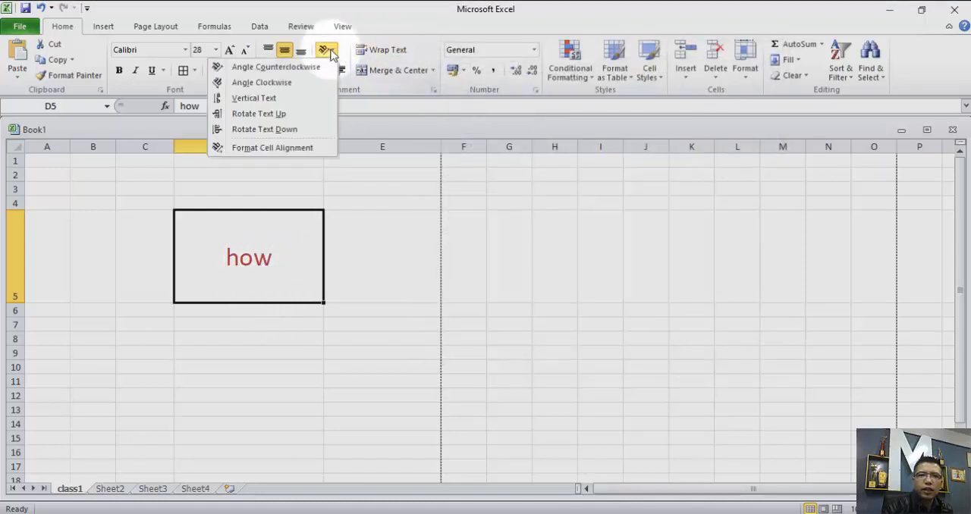
click(273, 148)
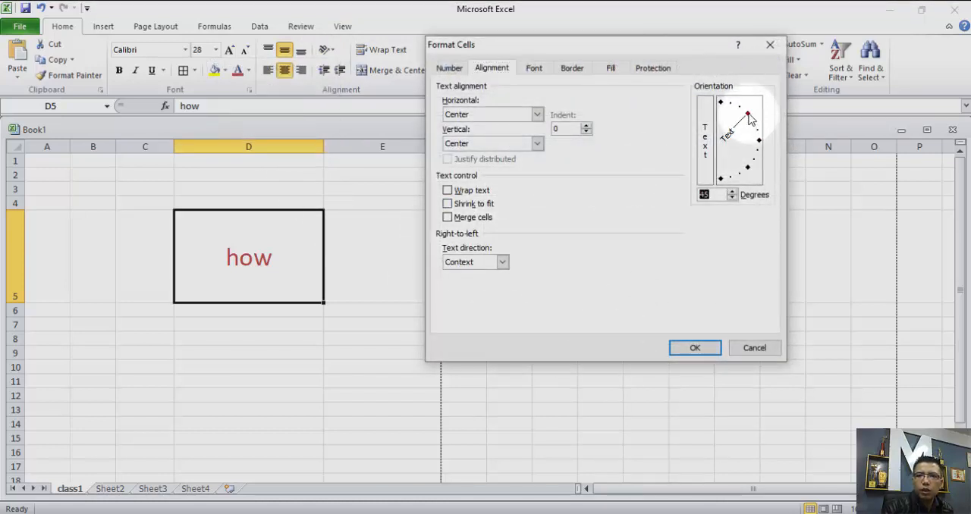
click(692, 350)
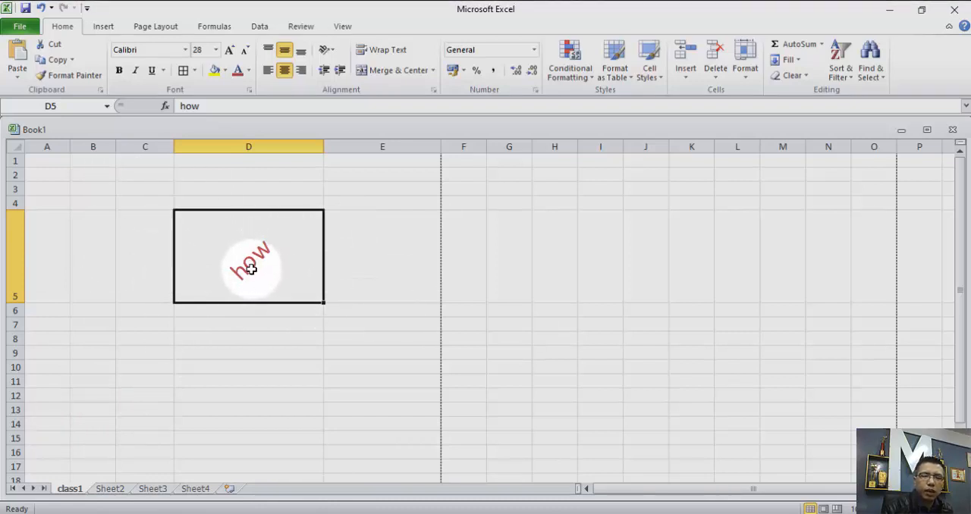
Make the text in cell D5 bold and italic.
click(119, 71)
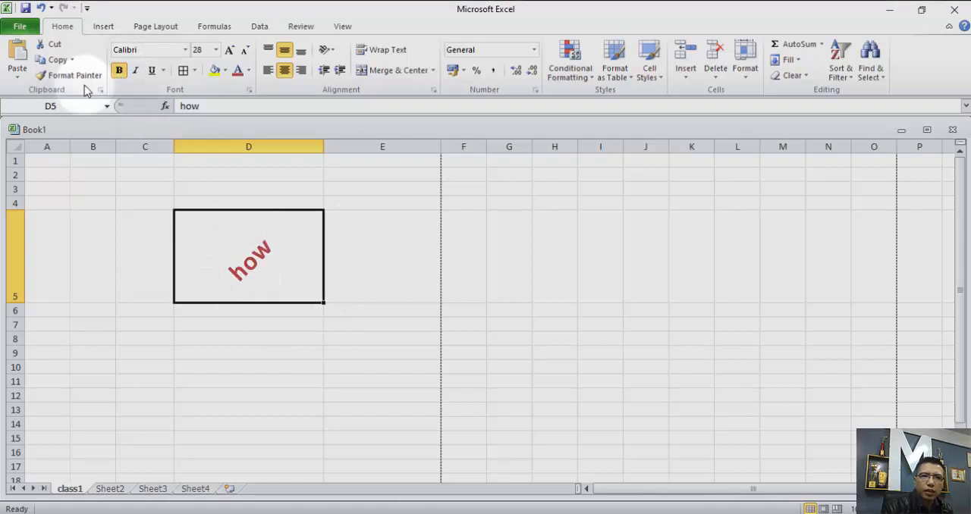
click(139, 75)
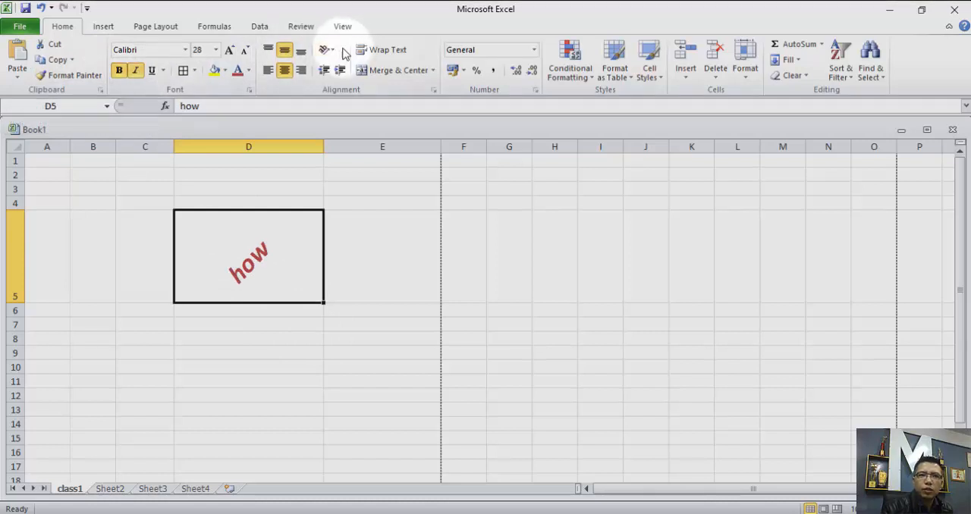
Return the text orientation of cell D5 to 0 degrees and underline the text.
click(331, 54)
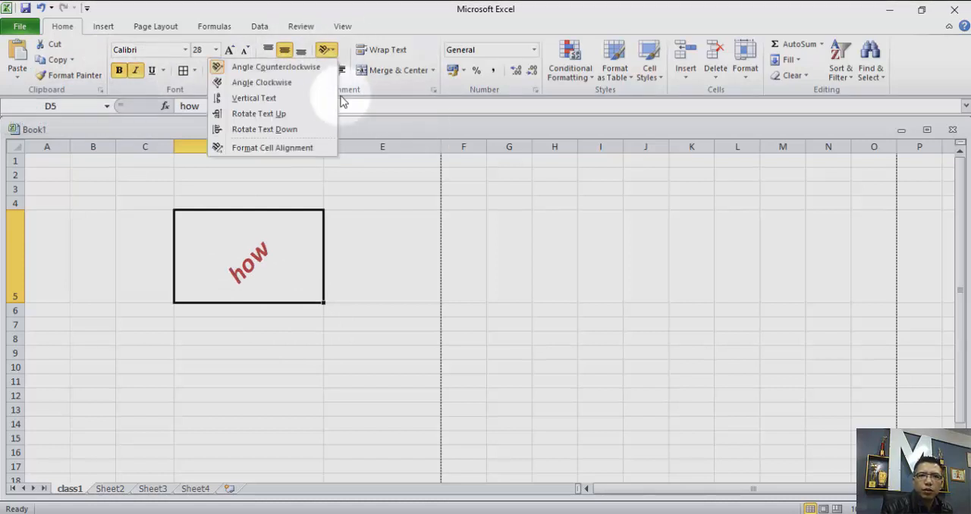
click(288, 147)
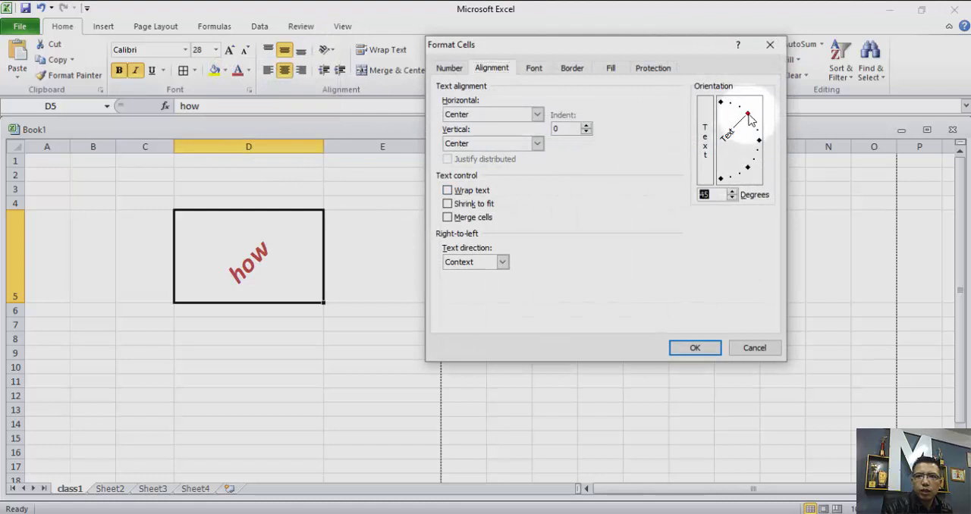
drag(748, 118, 757, 157)
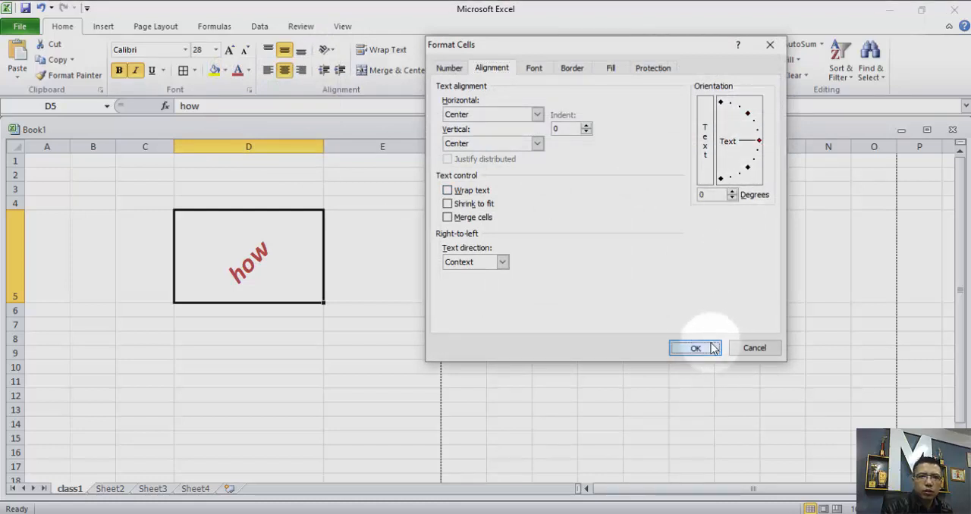
click(695, 347)
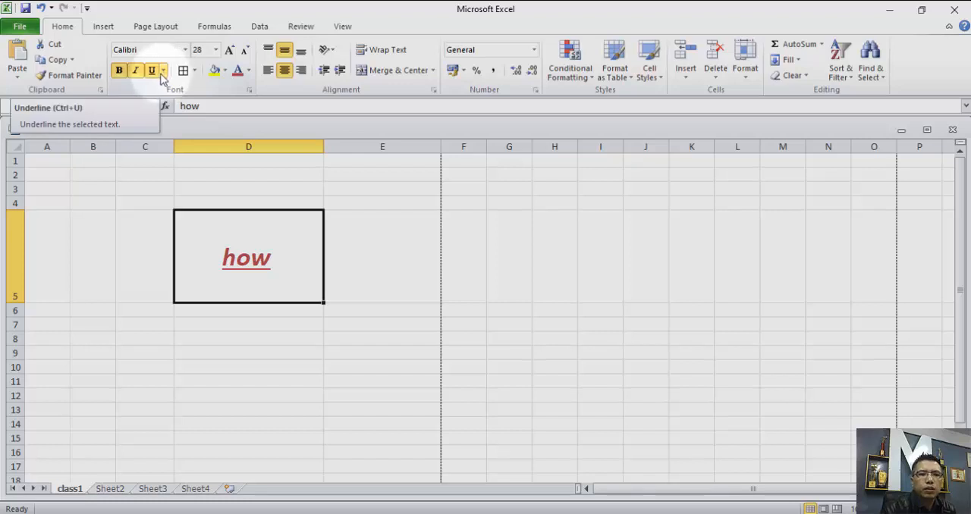
Change the font of the text in cell D5 to Adobe Heiti Std R.
click(184, 50)
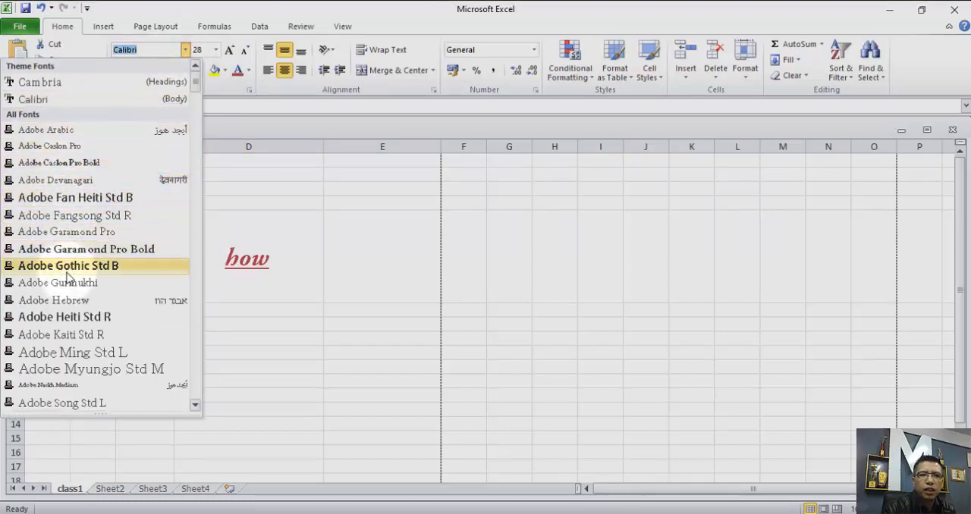
click(73, 324)
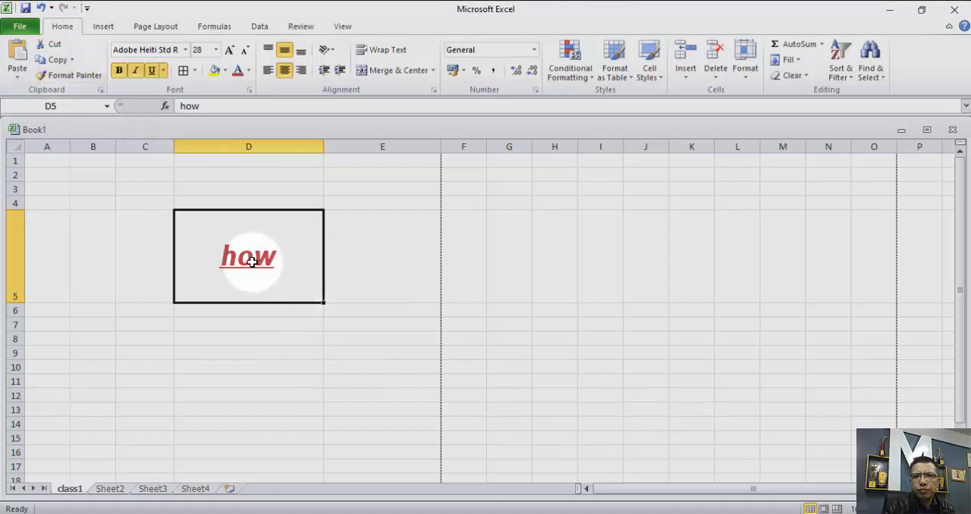
Look through the Cell Styles gallery, the fill colors and the Format as Table styles available for cell D5.
click(661, 82)
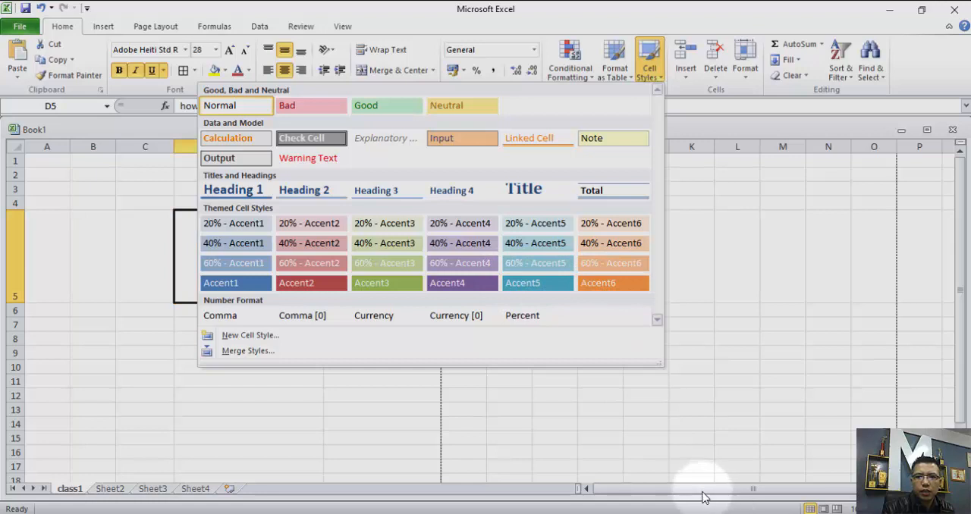
drag(700, 496, 722, 496)
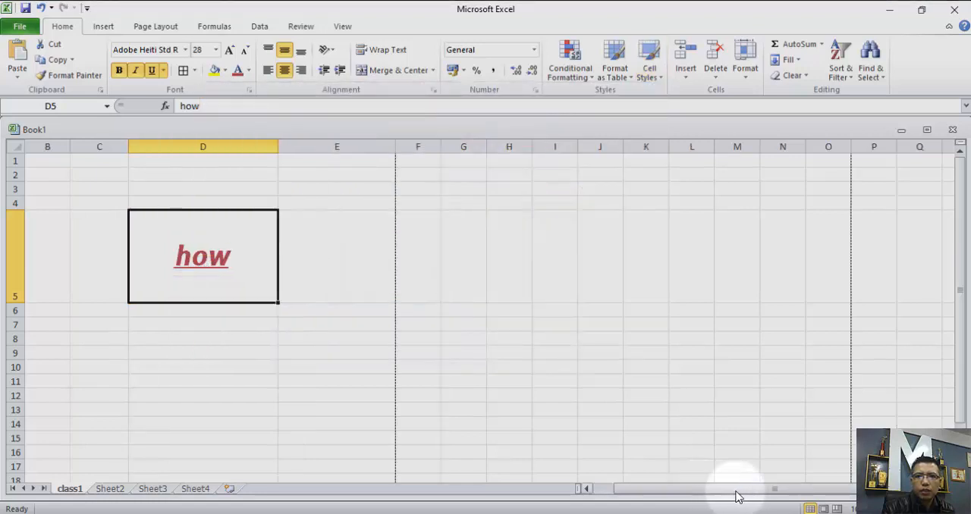
click(658, 82)
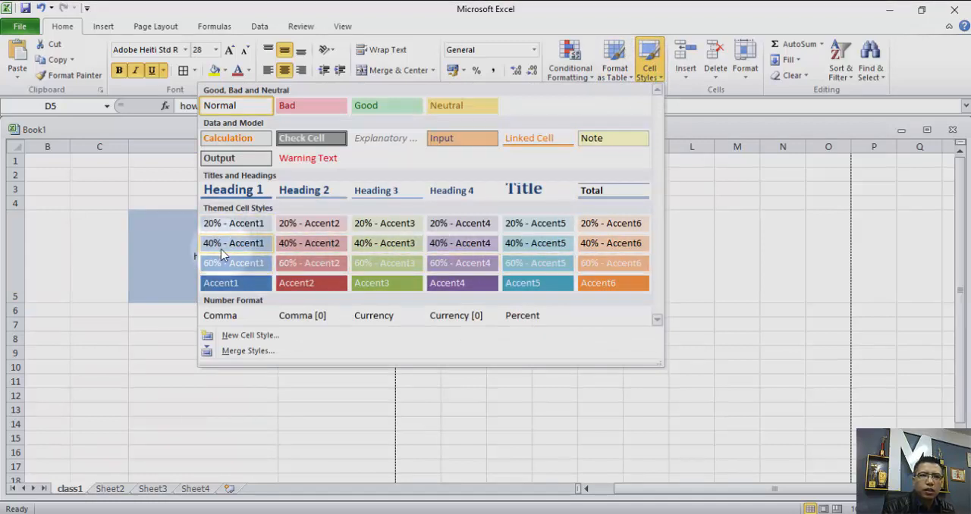
click(223, 71)
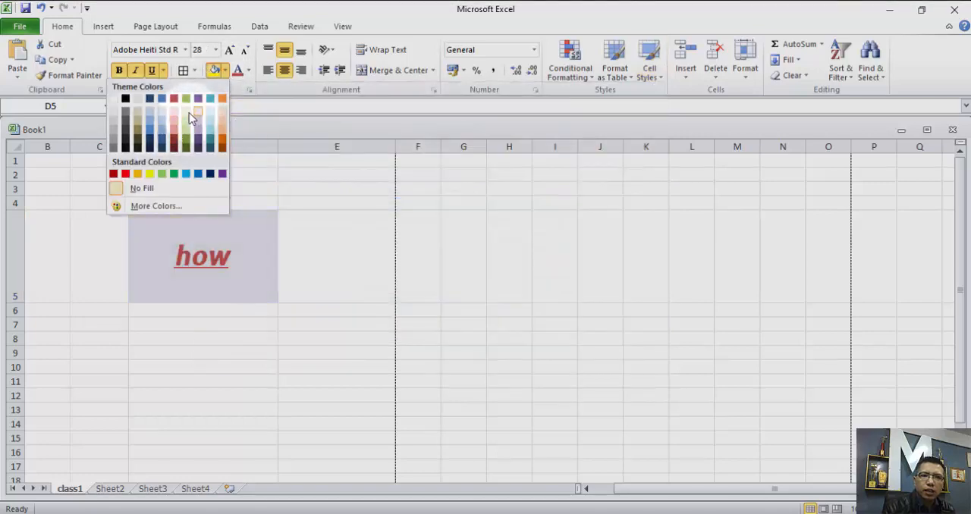
click(661, 78)
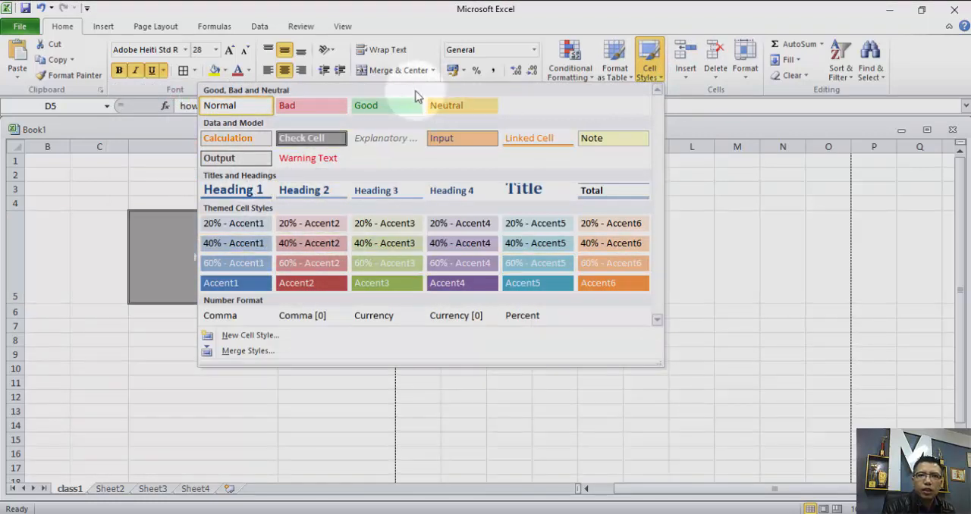
click(628, 78)
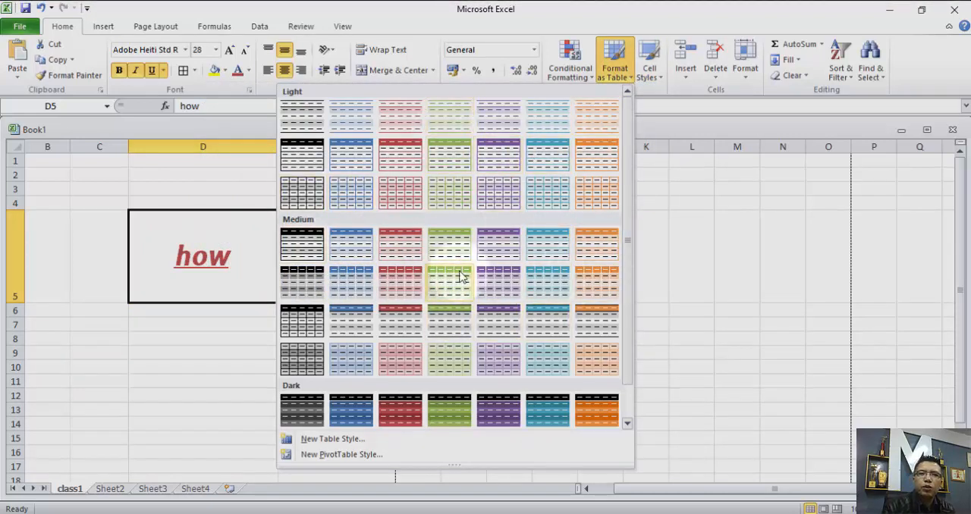
click(383, 23)
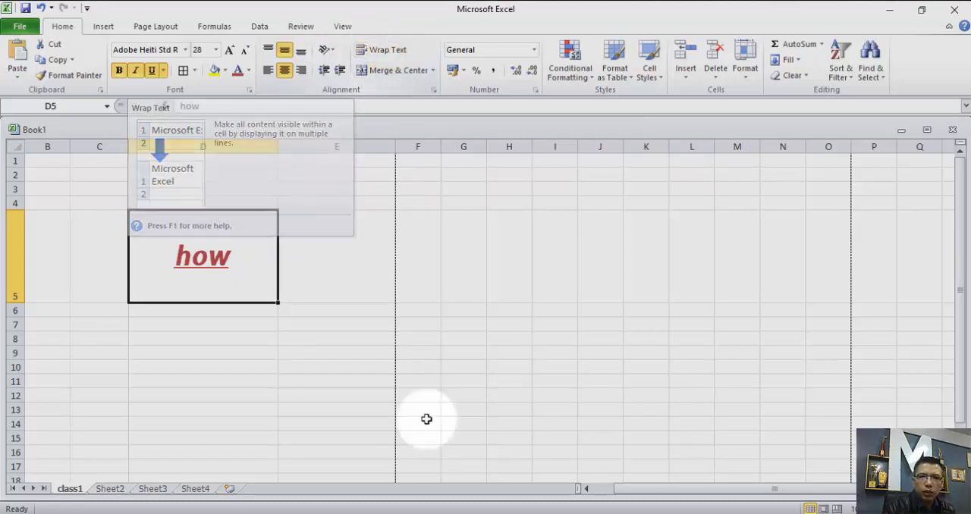
click(336, 379)
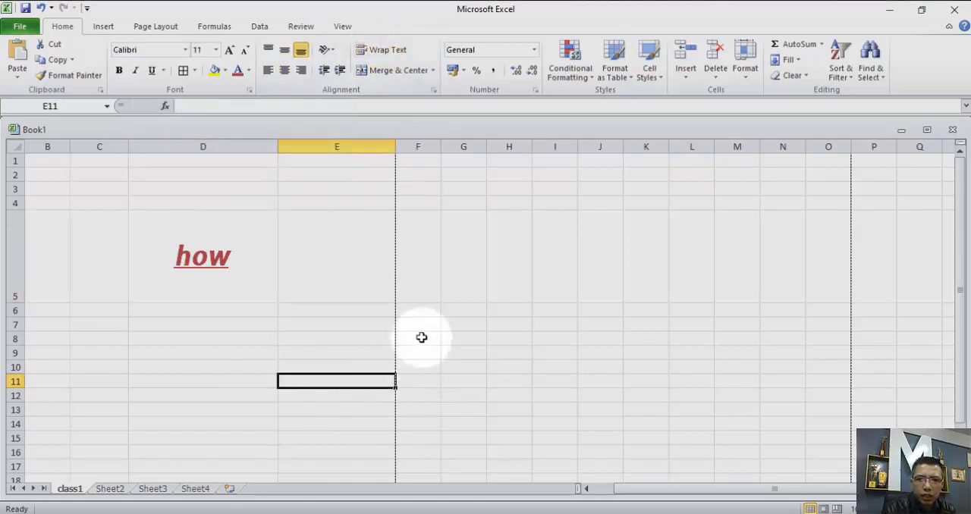
drag(420, 336, 455, 361)
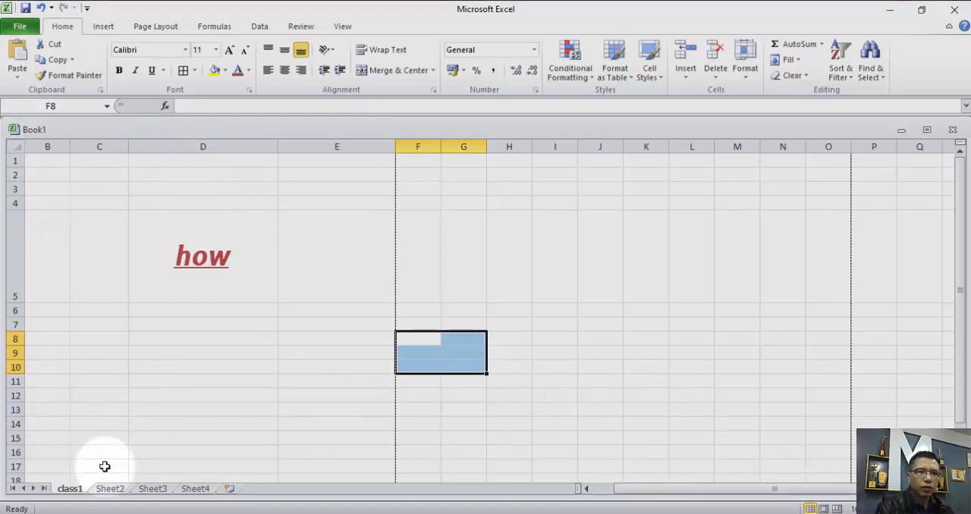
Merge and center the range B2:C5 on Sheet2, and select the merged cell.
click(108, 489)
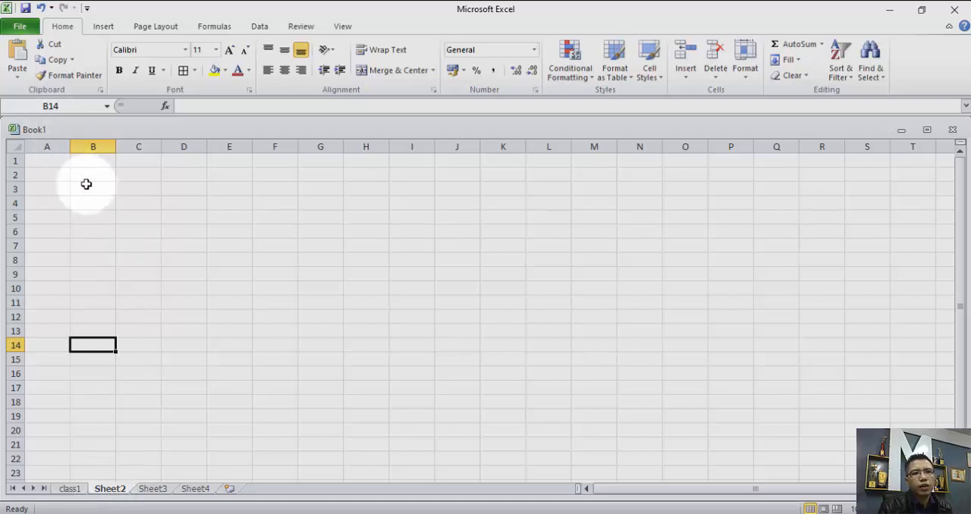
drag(85, 172, 146, 216)
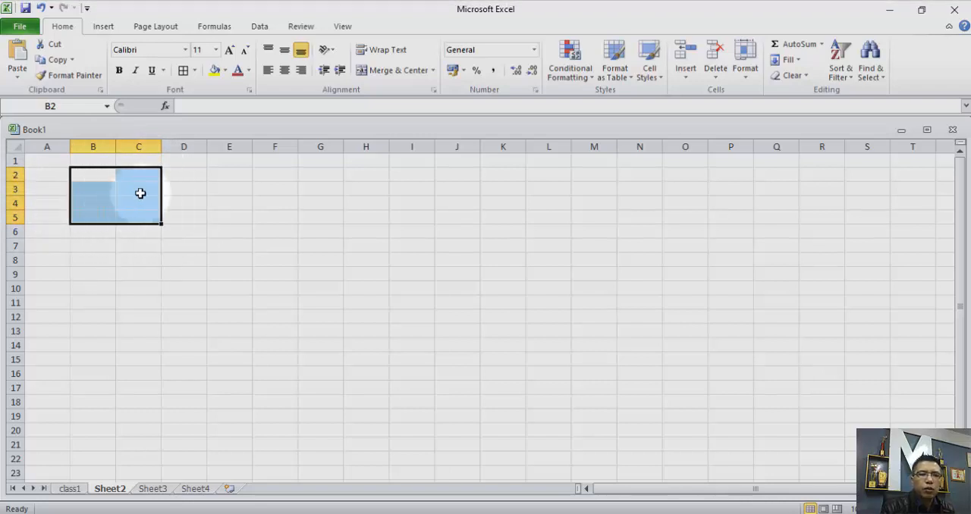
click(397, 70)
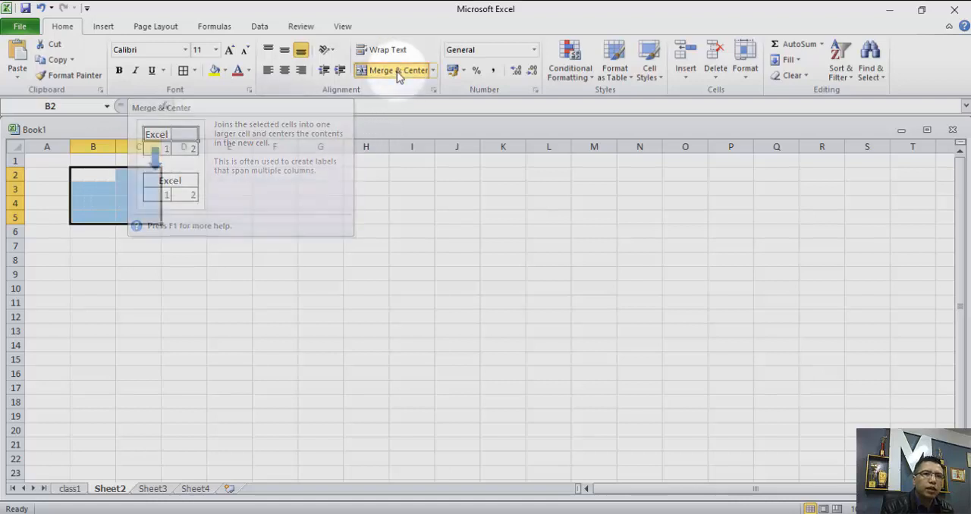
click(227, 259)
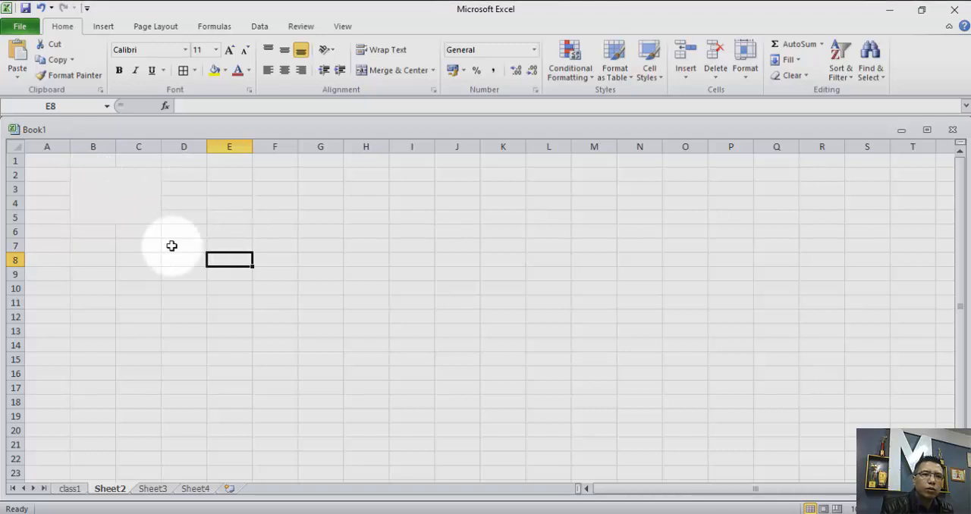
click(84, 185)
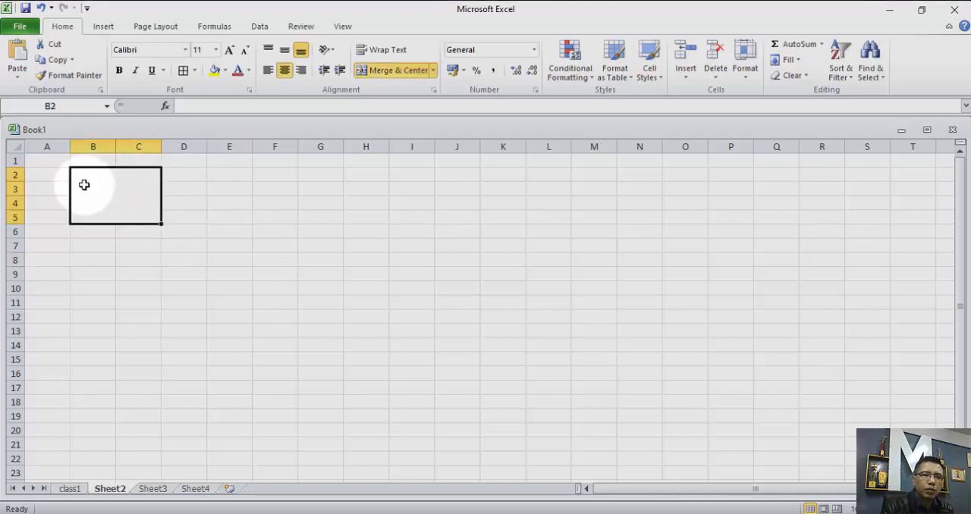
Try merging and centering the range E11:I19, and undo both this merge and the B2:C5 merge.
drag(228, 302, 424, 418)
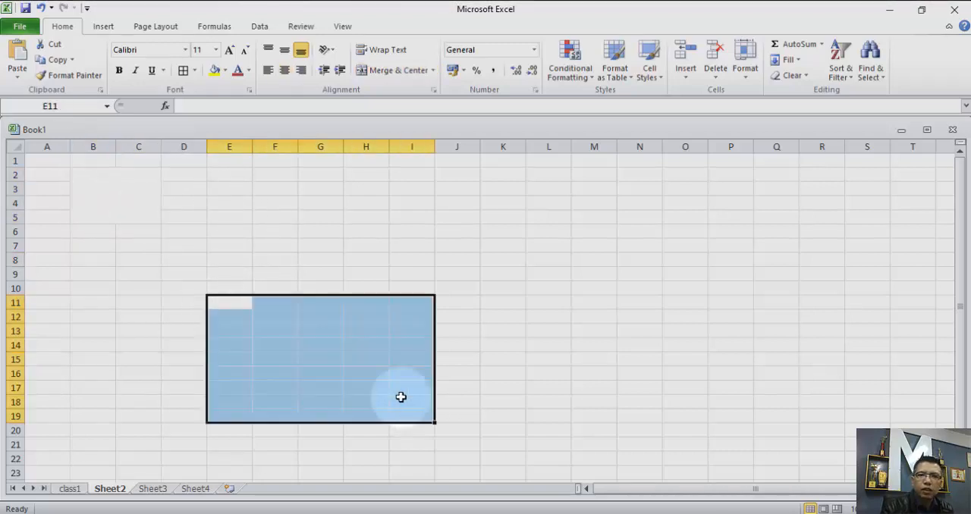
click(391, 73)
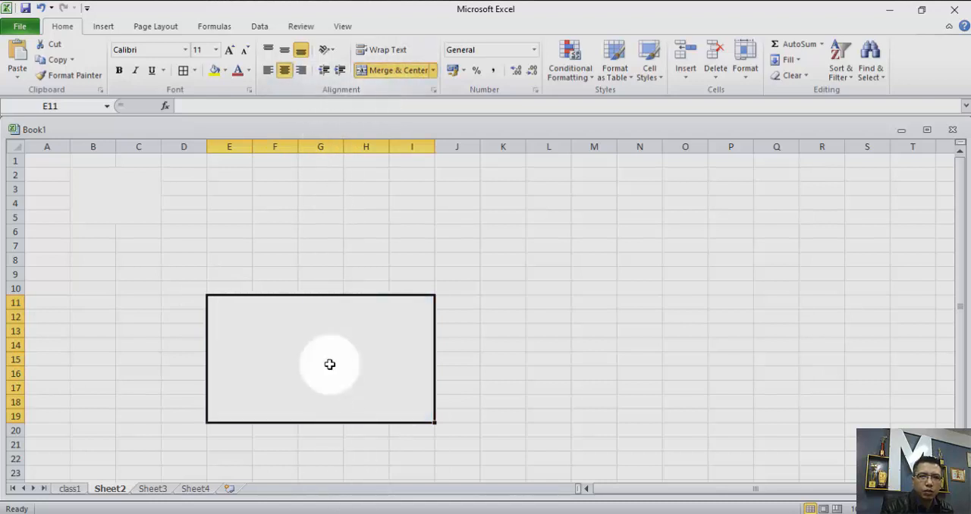
key(ctrl+z)
key(ctrl+z)
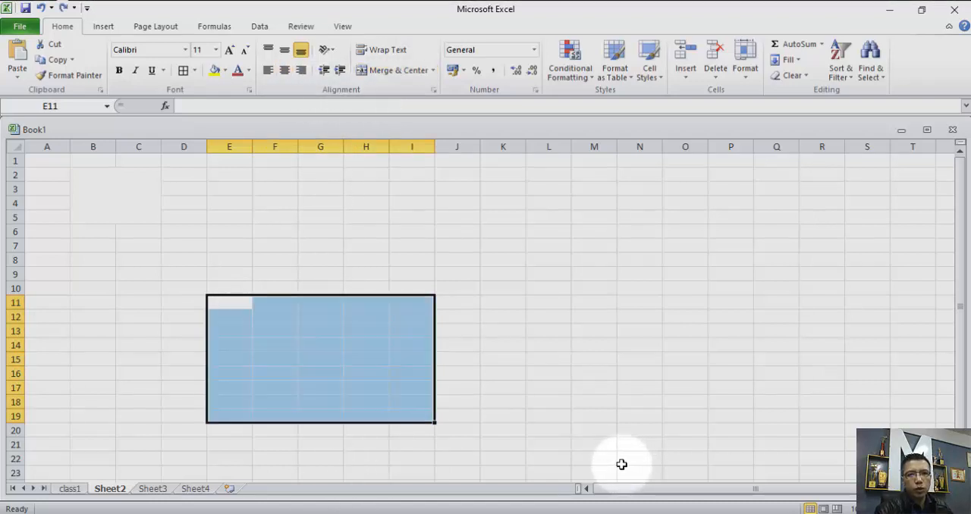
Look through the number formats available for cell E14, from General to Scientific.
click(214, 343)
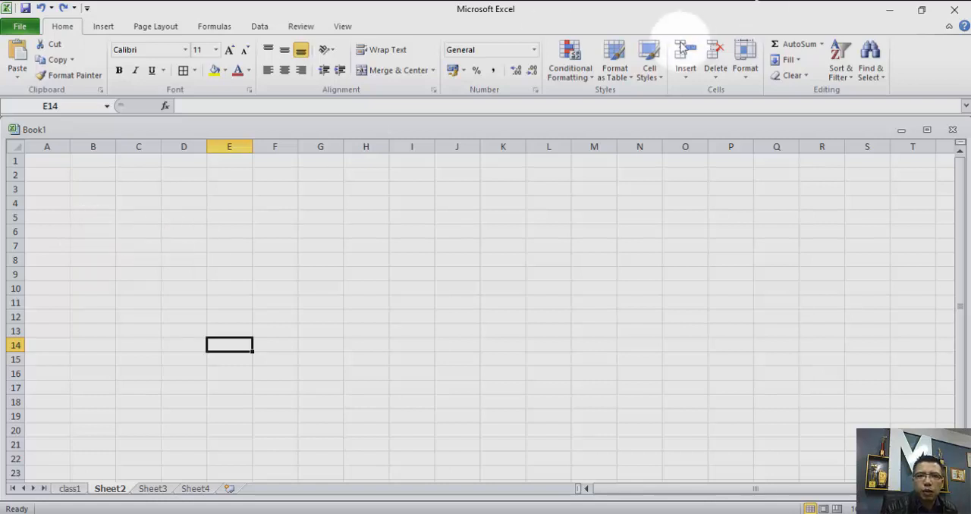
click(476, 74)
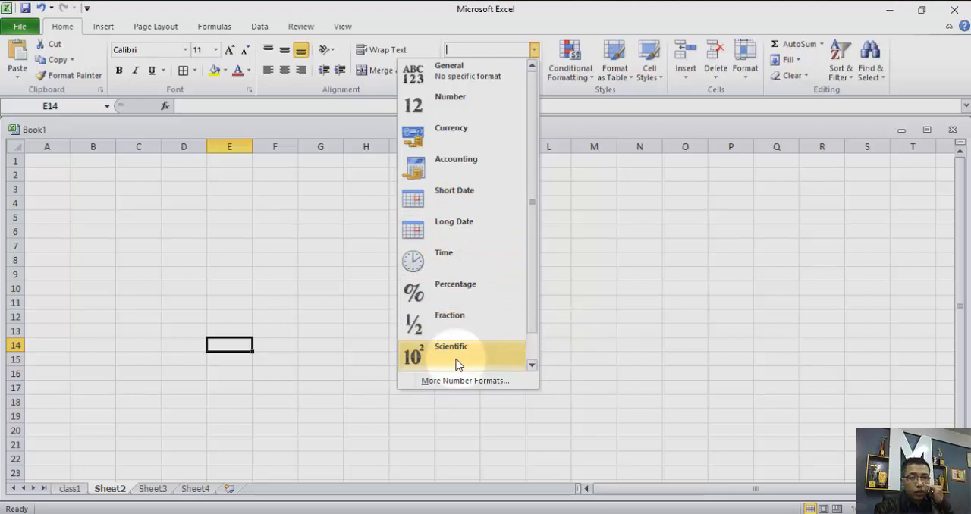
click(309, 248)
Enter 22 in cell G7 and center it horizontally and vertically.
click(310, 245)
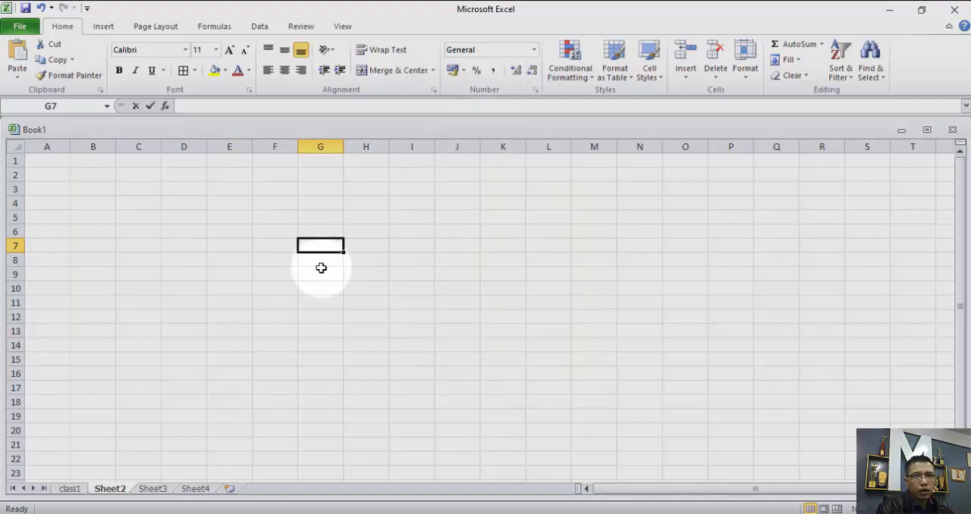
text(223)
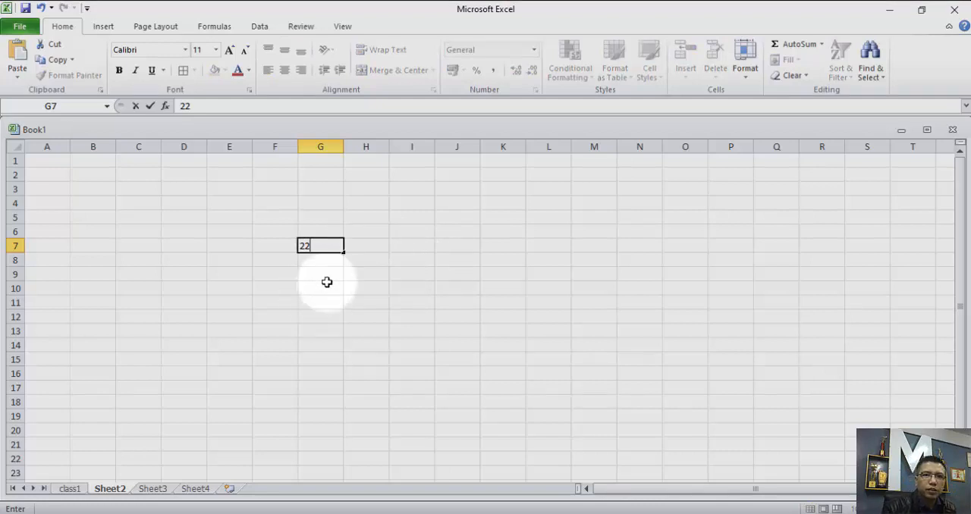
click(325, 274)
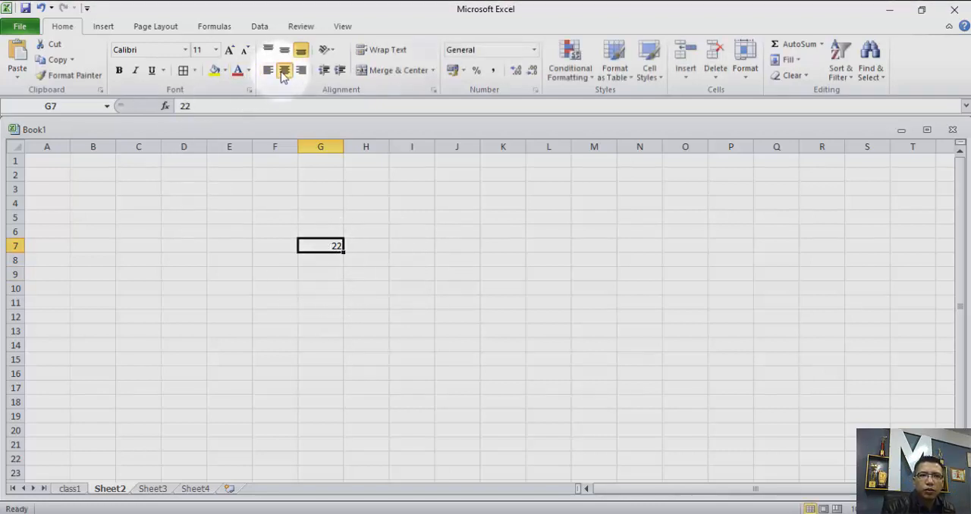
click(283, 71)
click(285, 55)
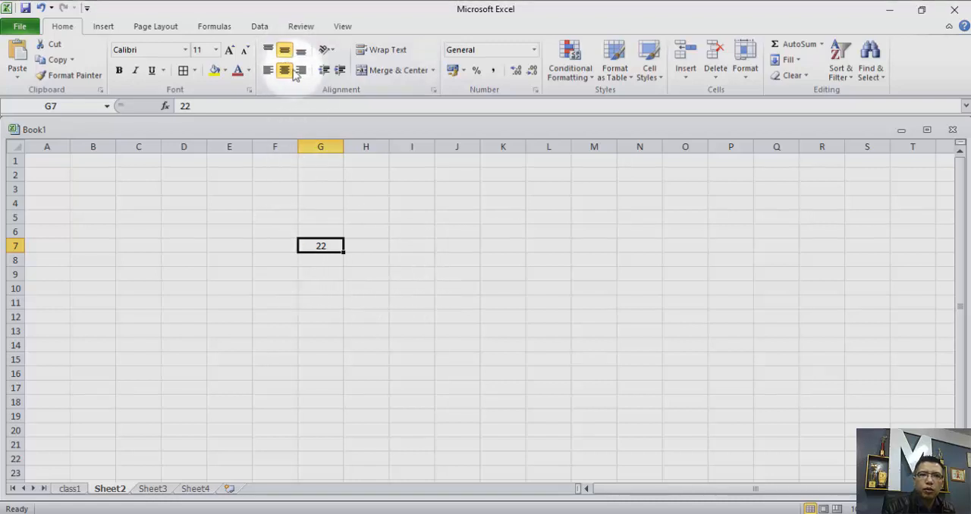
click(412, 300)
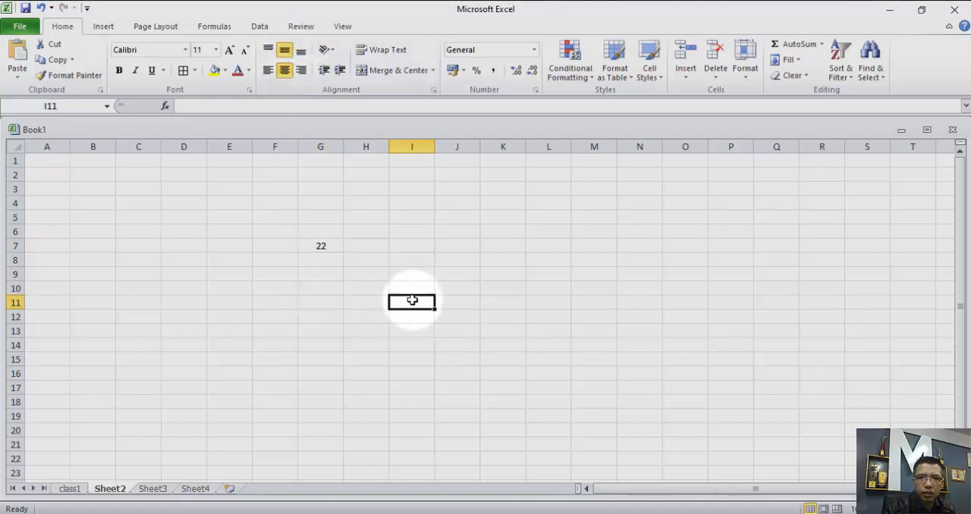
Enter 10 in cell G6 and center it horizontally and vertically.
click(320, 231)
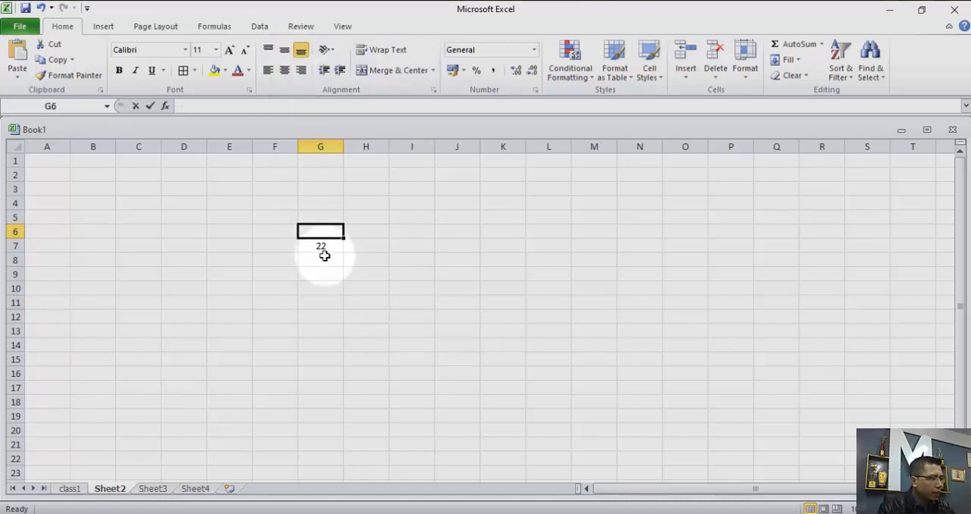
text(10)
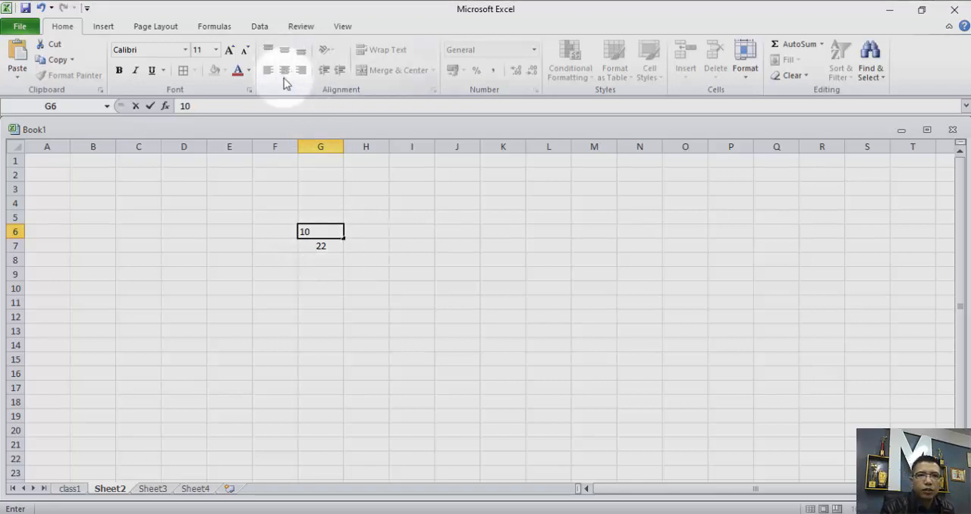
click(324, 227)
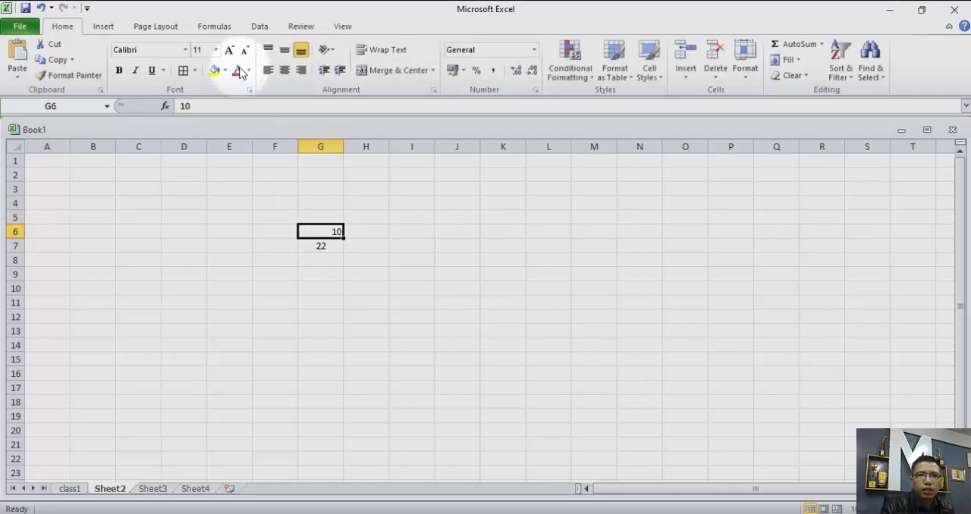
click(284, 69)
click(284, 49)
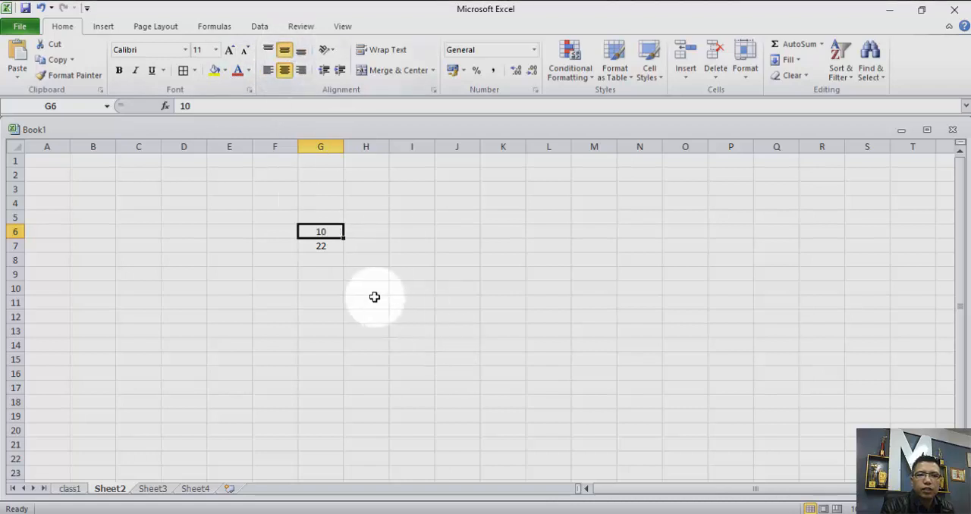
click(352, 275)
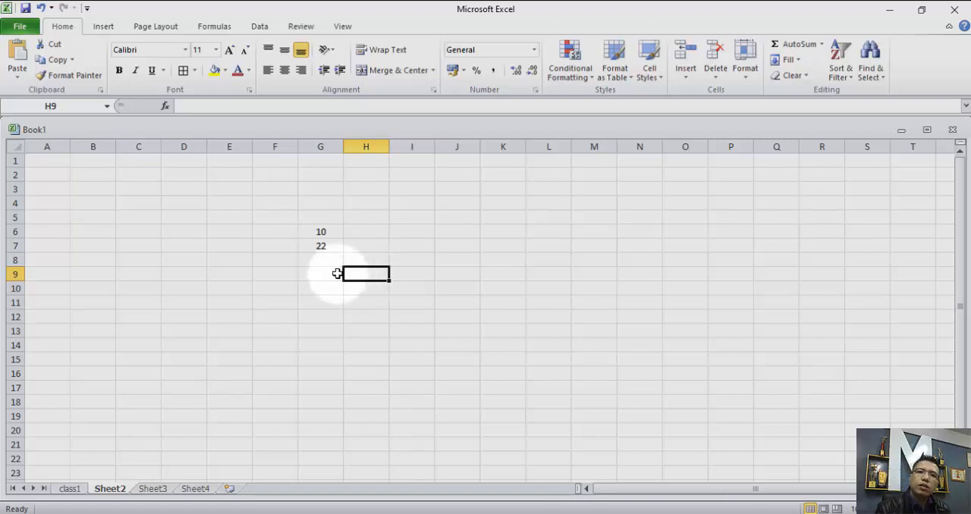
click(324, 248)
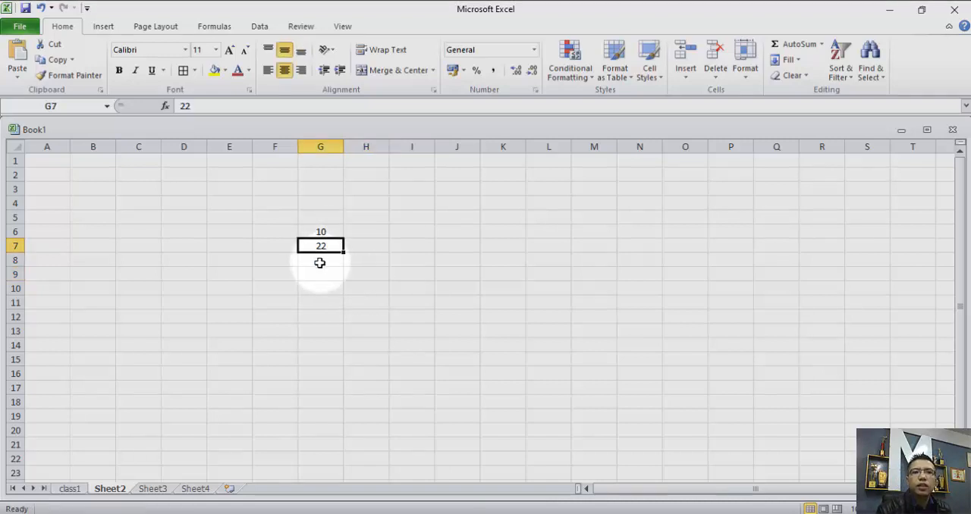
click(322, 230)
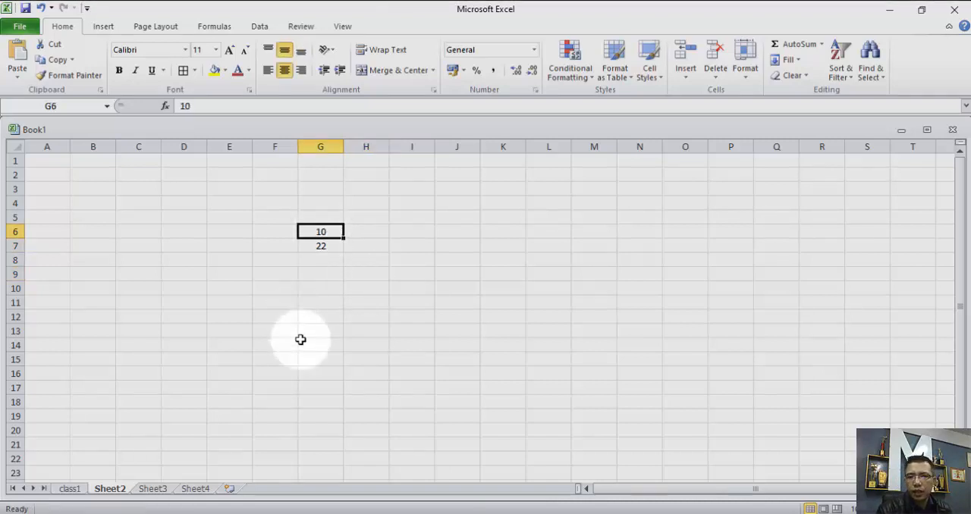
click(324, 232)
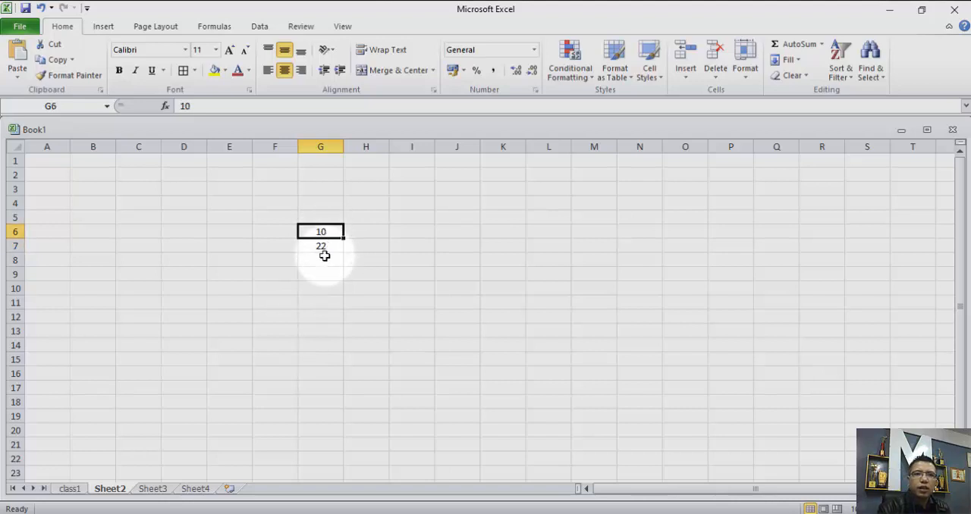
click(322, 245)
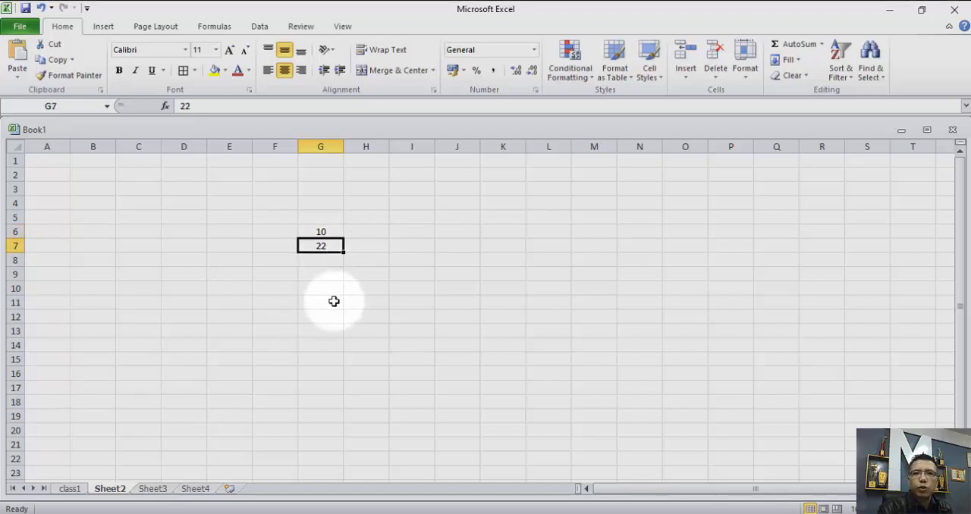
click(319, 232)
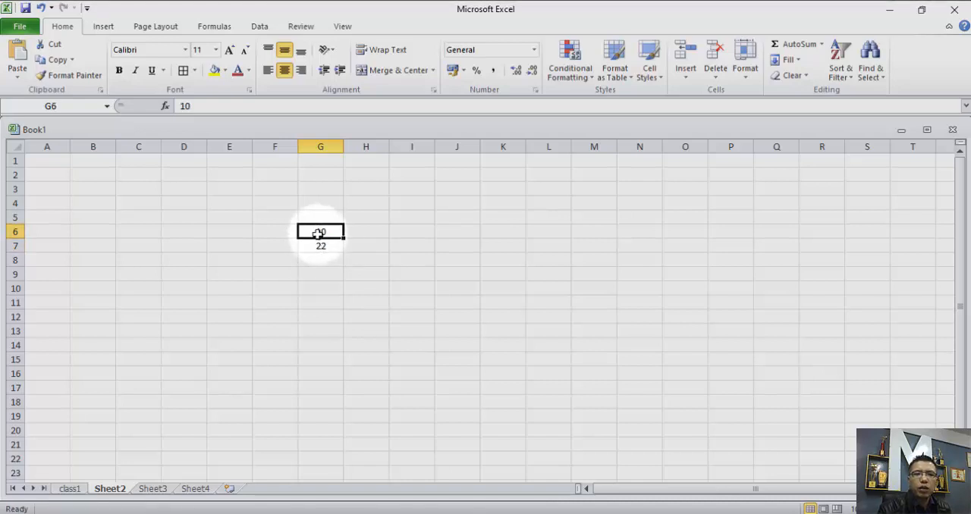
click(320, 258)
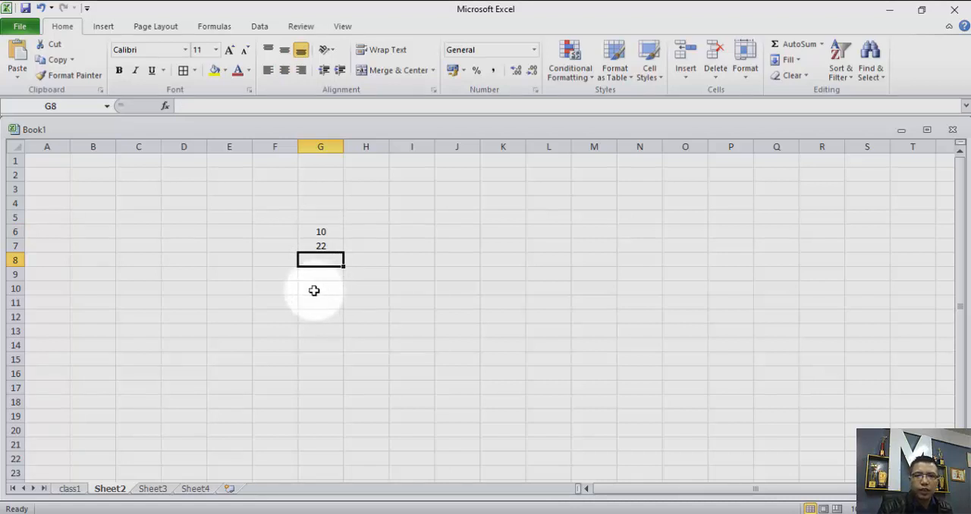
click(320, 230)
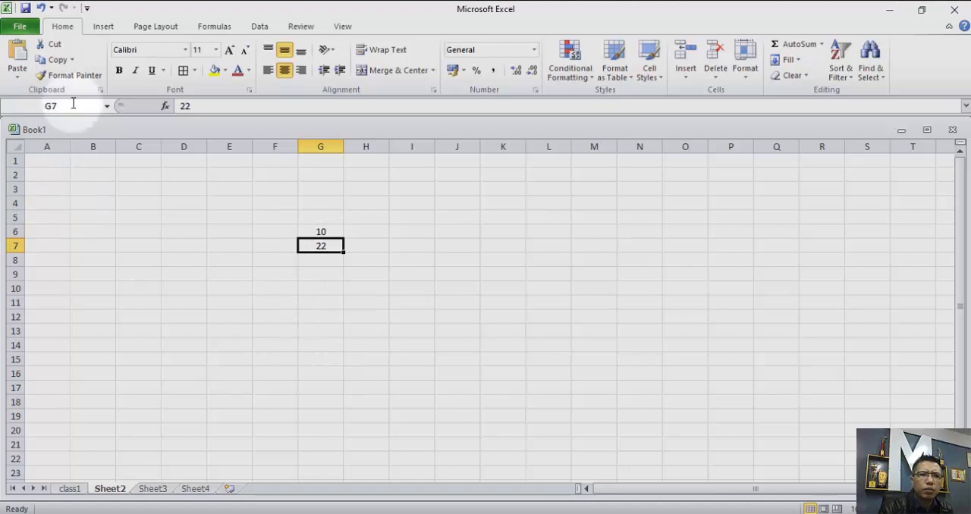
Enter the formula =G6+G7 in cell G8 and center its result horizontally and vertically.
click(323, 260)
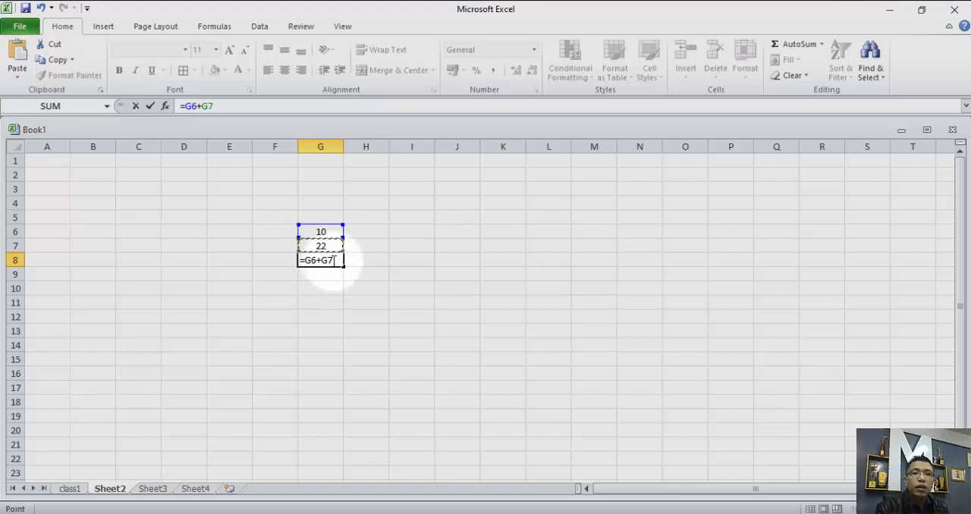
key(Return)
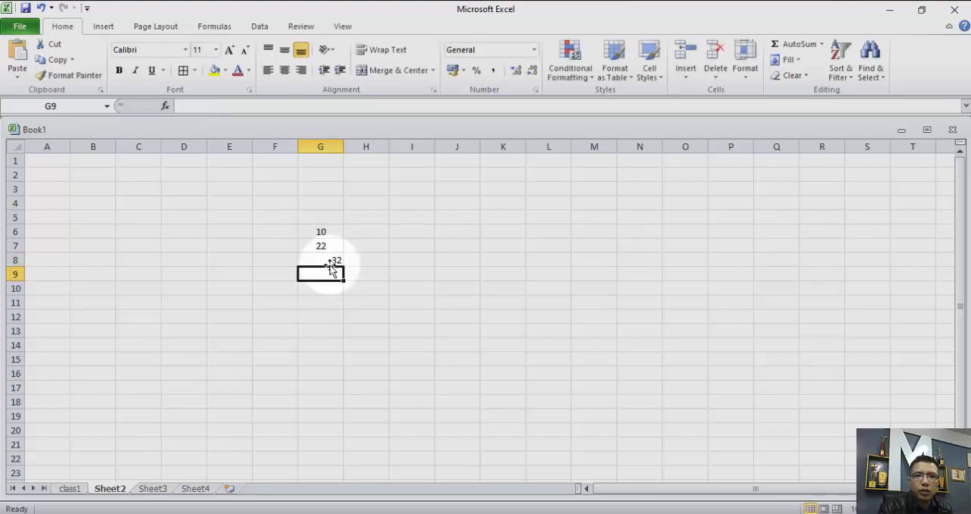
click(284, 70)
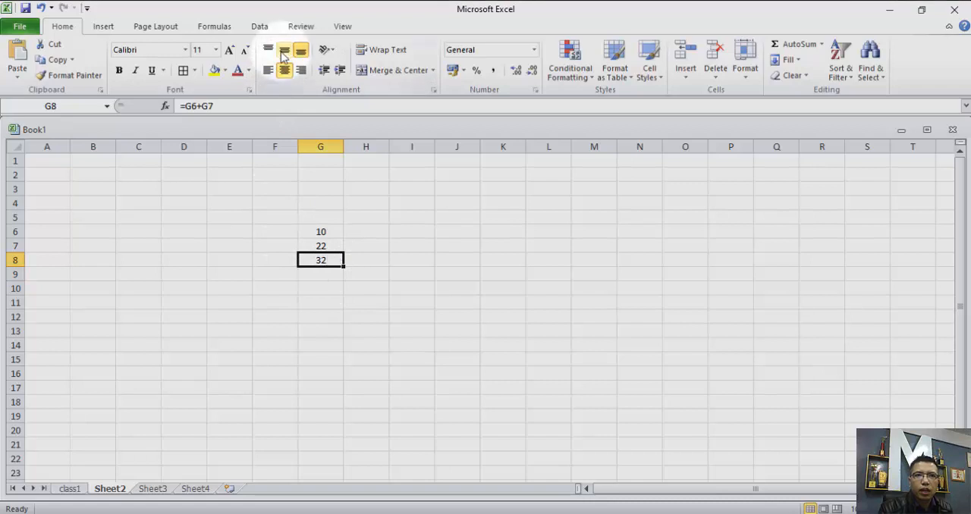
click(324, 287)
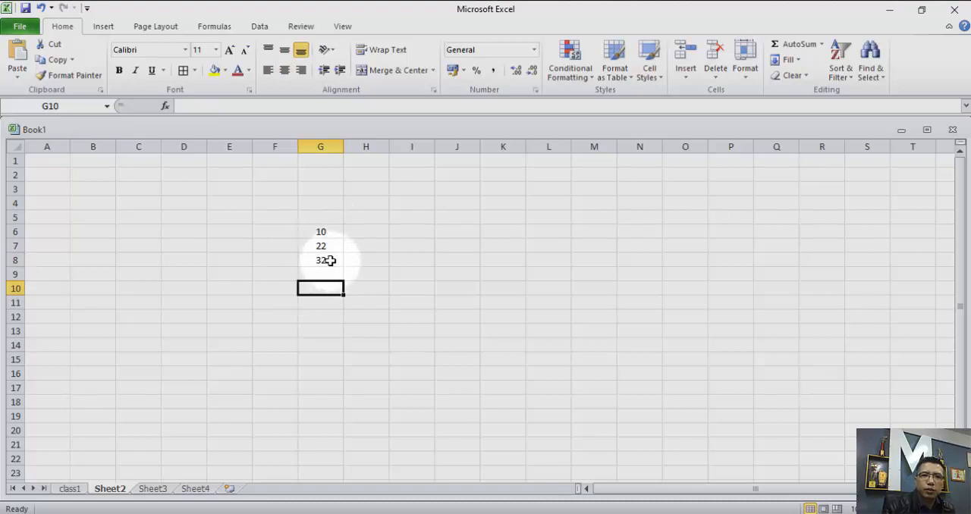
Review the formula of cell G8 and clear it from the cell.
click(331, 260)
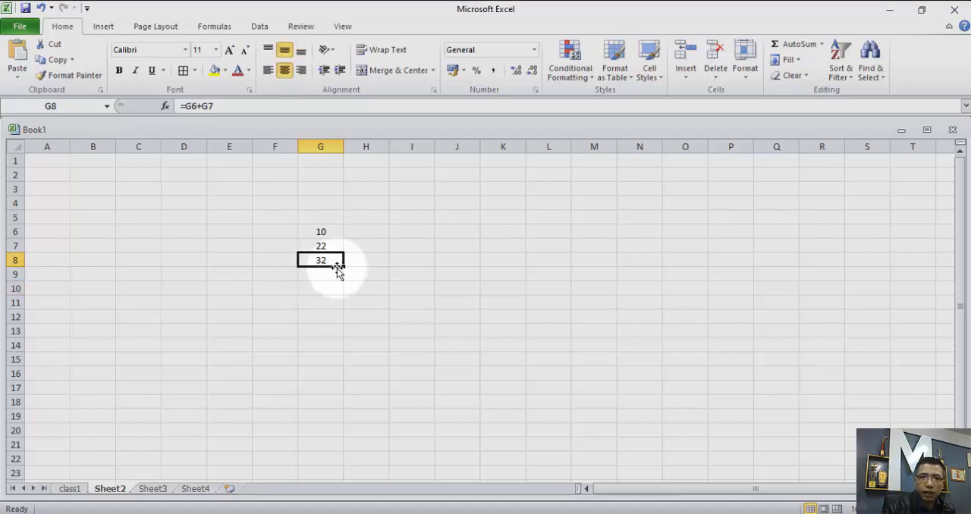
click(214, 106)
drag(214, 106, 177, 105)
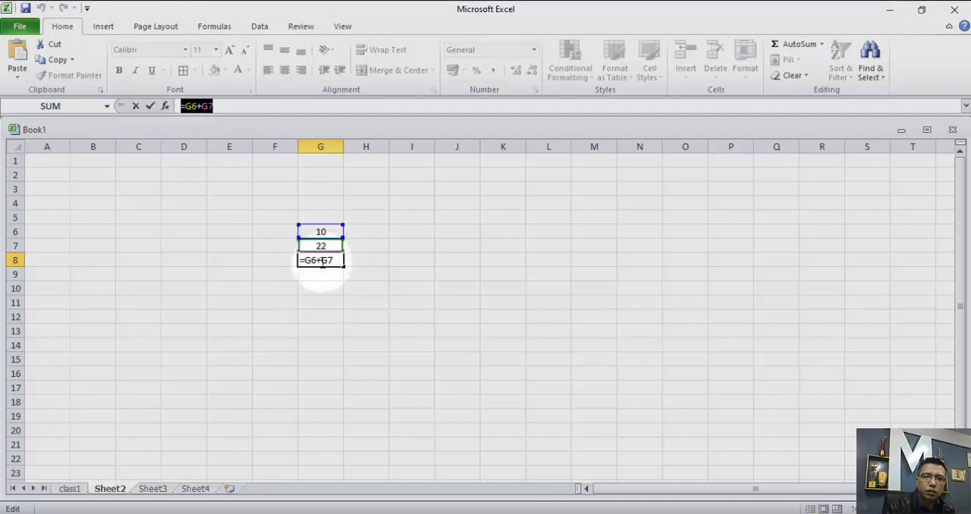
click(278, 232)
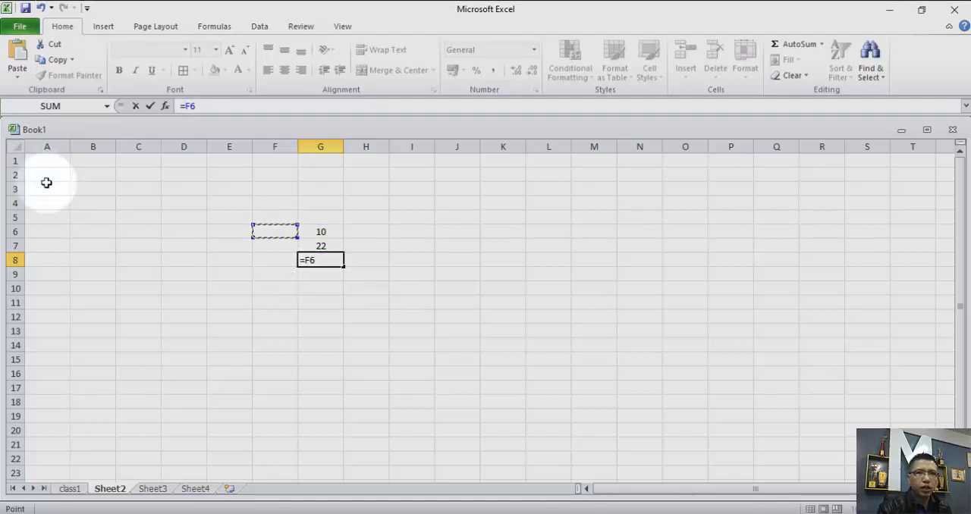
click(136, 106)
click(231, 272)
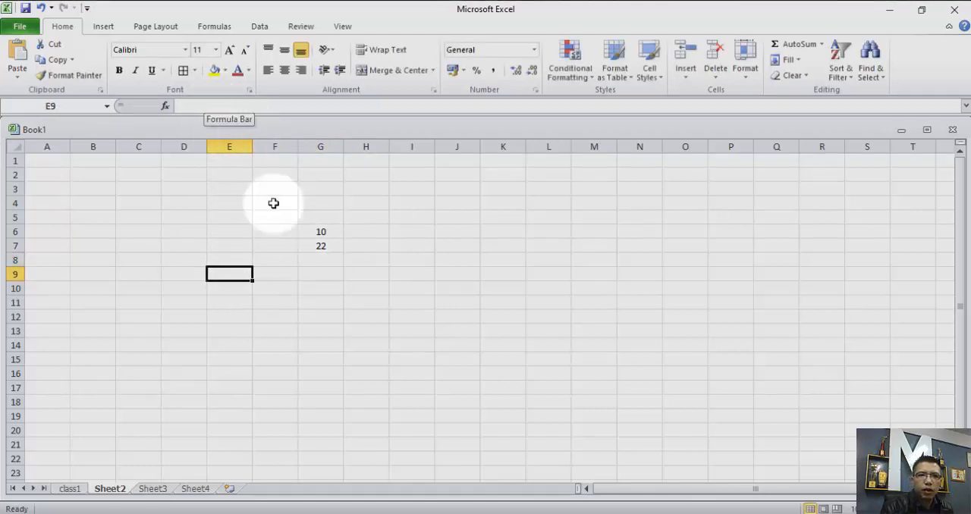
click(269, 233)
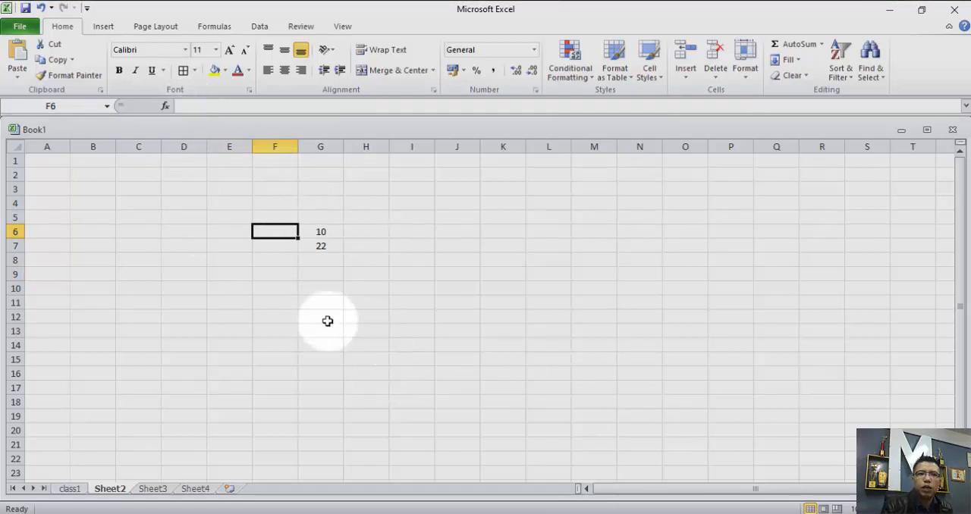
Enter 55 in cell H13.
click(350, 329)
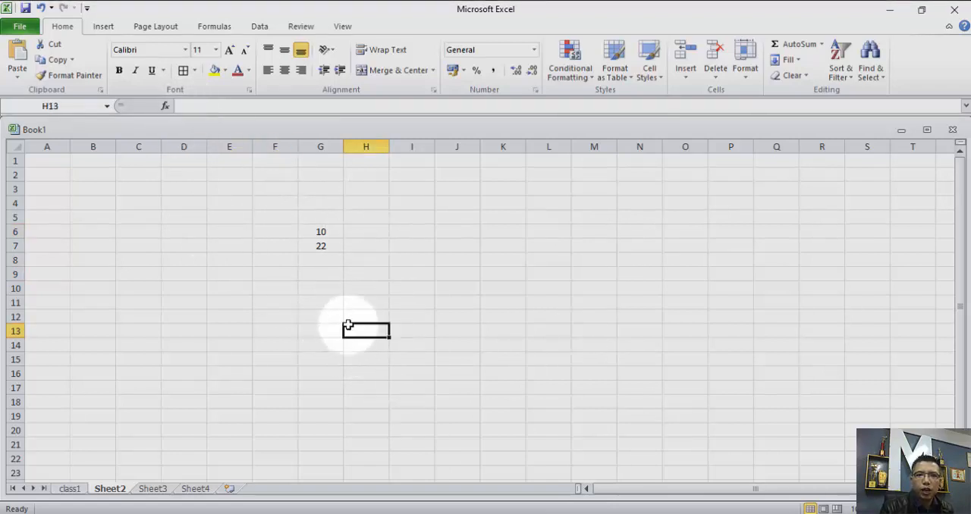
text(55)
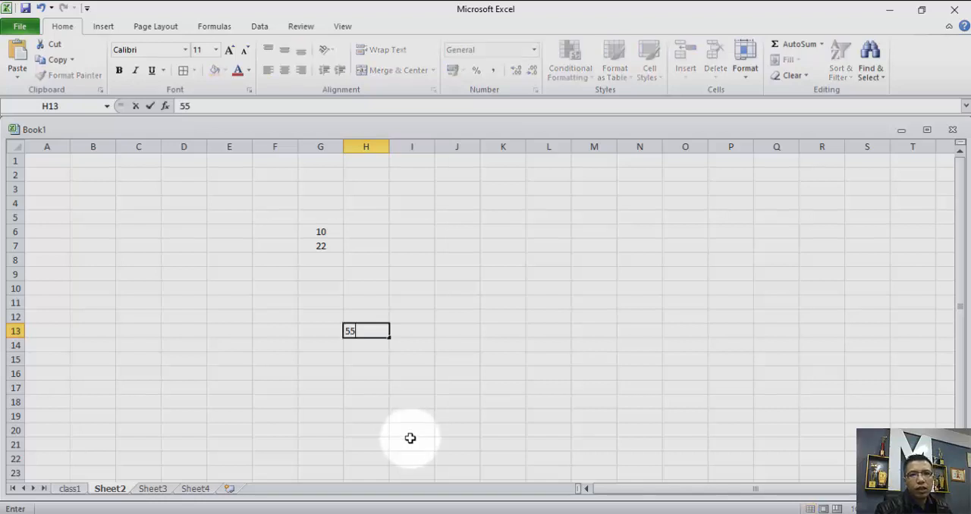
key(Return)
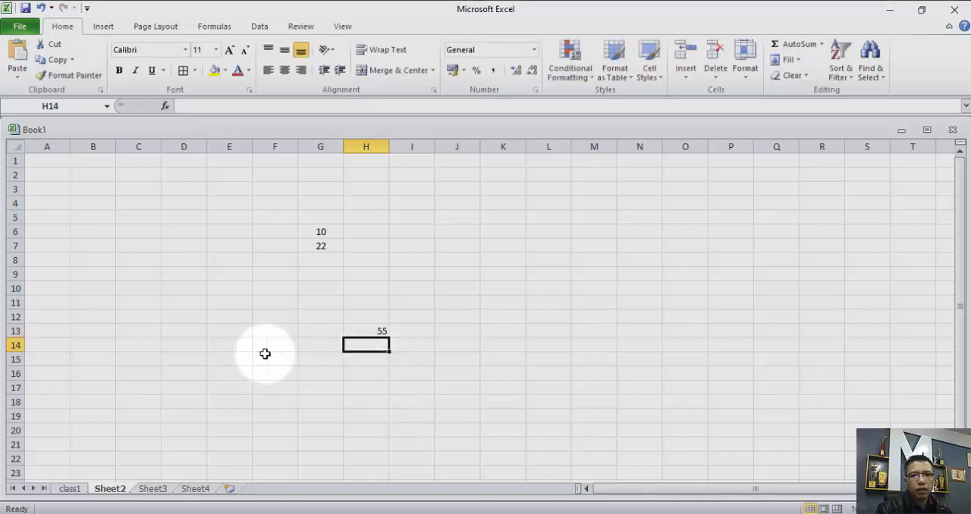
click(190, 292)
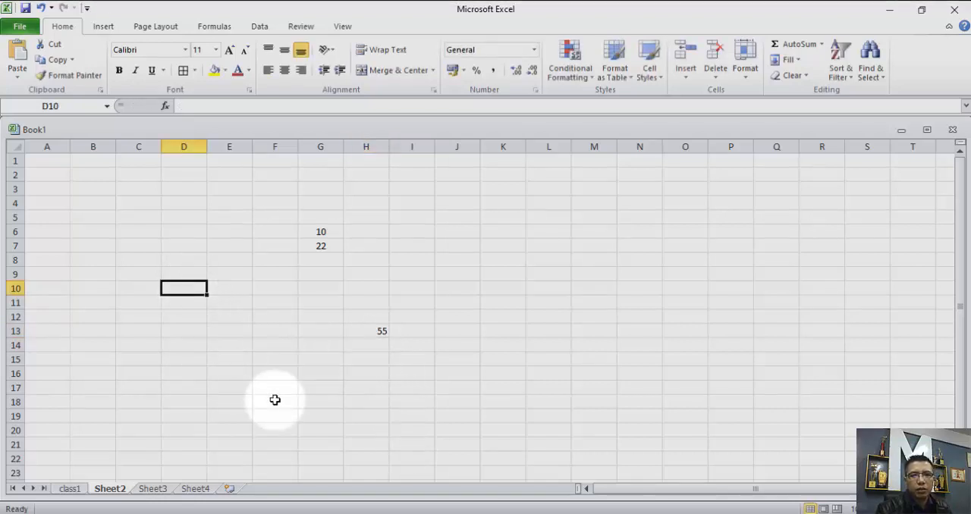
Enter 576 in cell D10.
text(576)
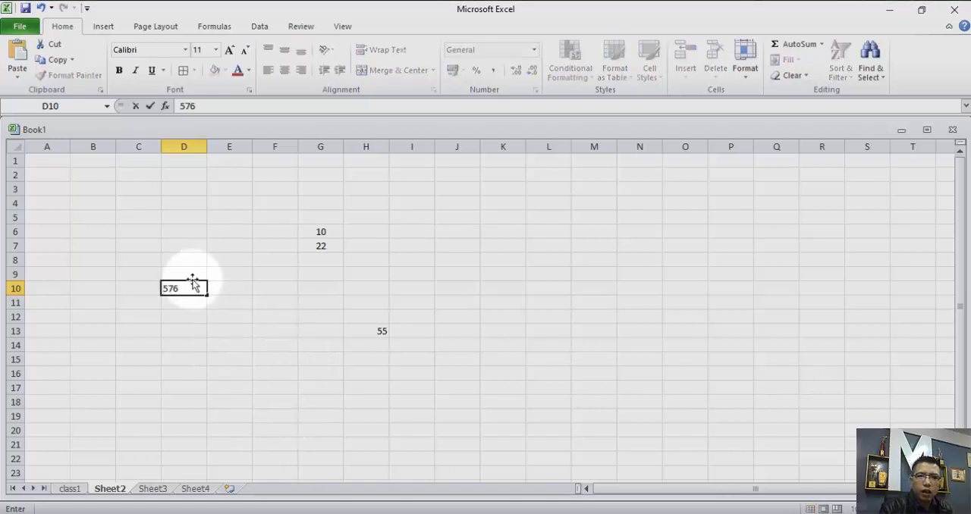
click(265, 331)
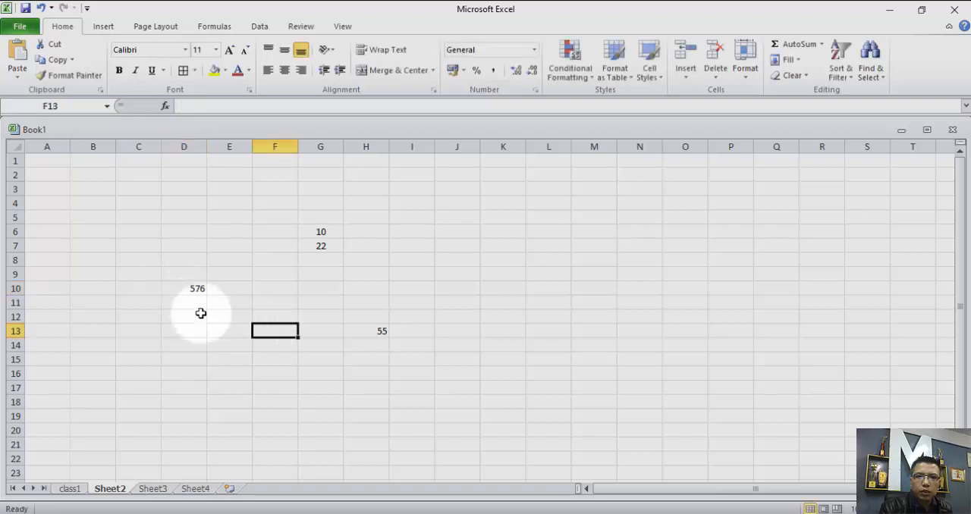
click(379, 331)
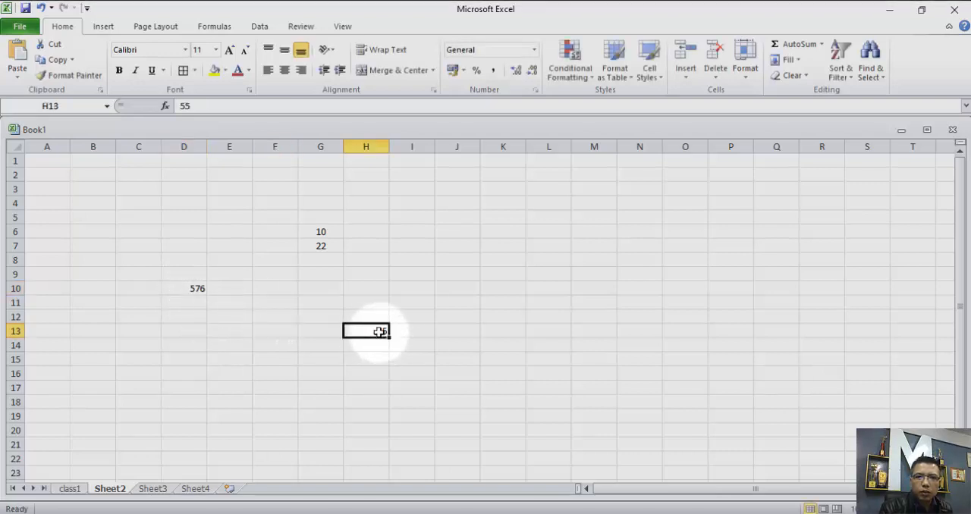
click(272, 444)
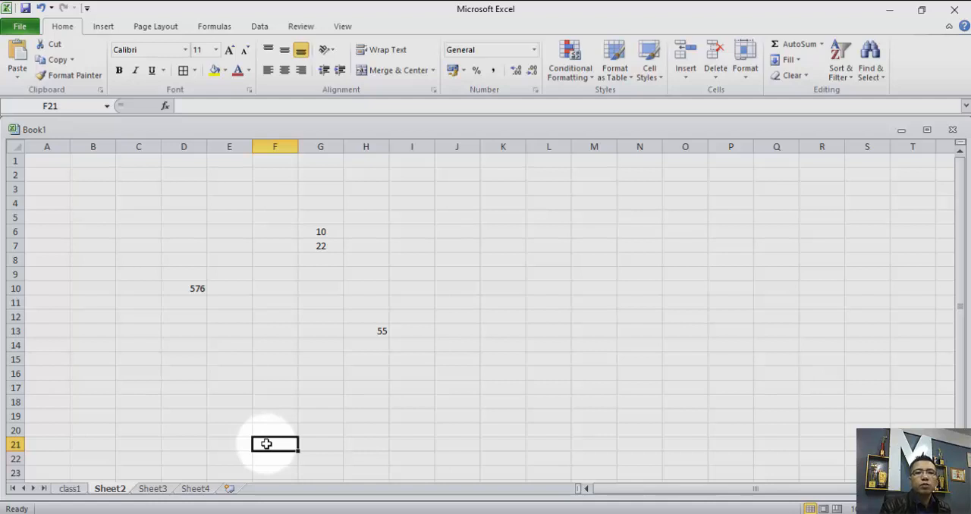
Check the addresses of the cells holding 576 and 55, and enter the formula =D10+H3 in cell F20.
click(197, 290)
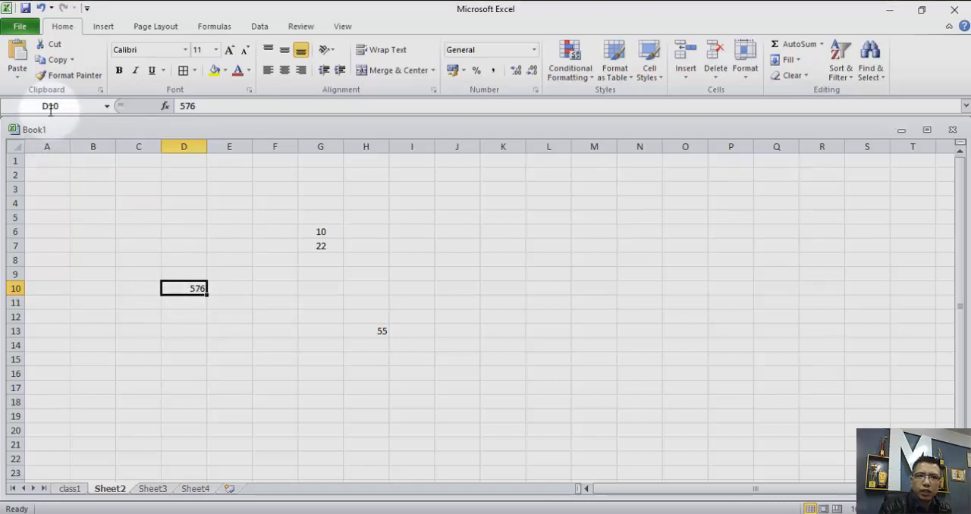
click(376, 332)
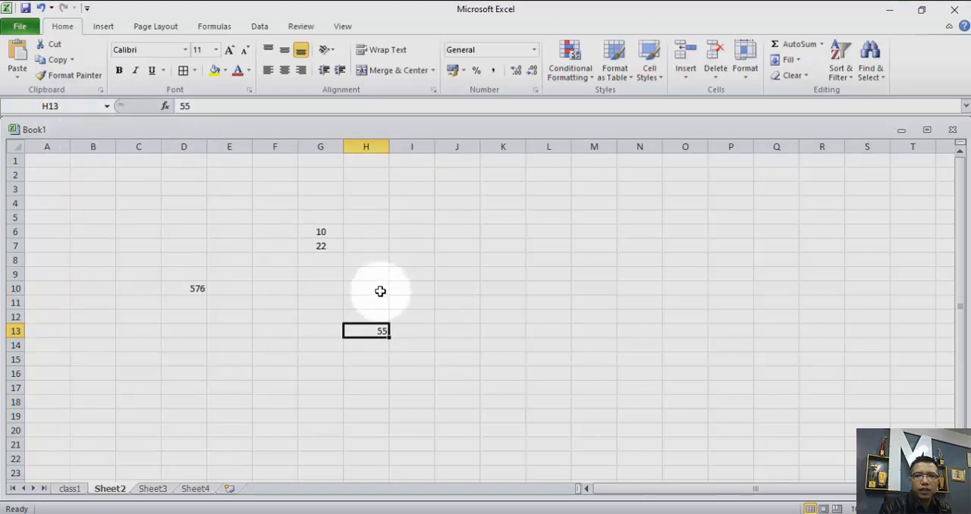
click(273, 433)
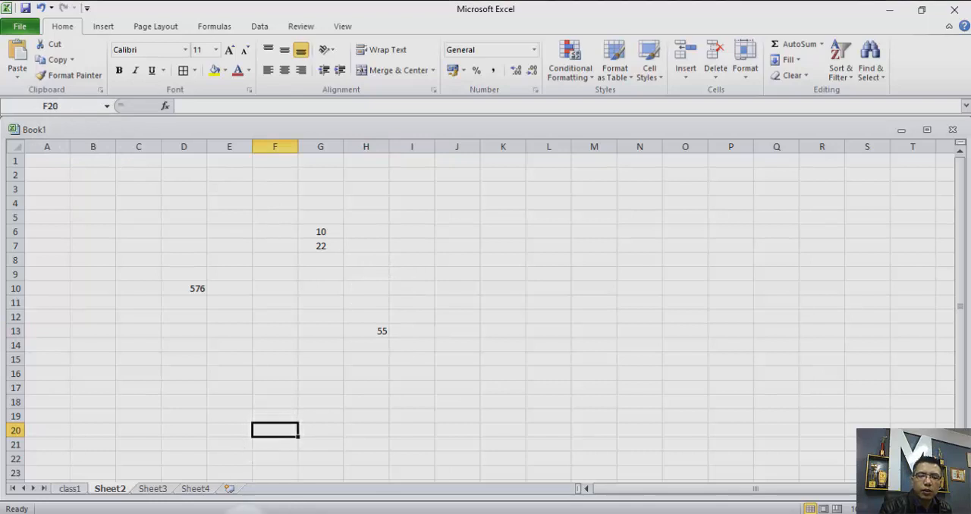
click(189, 106)
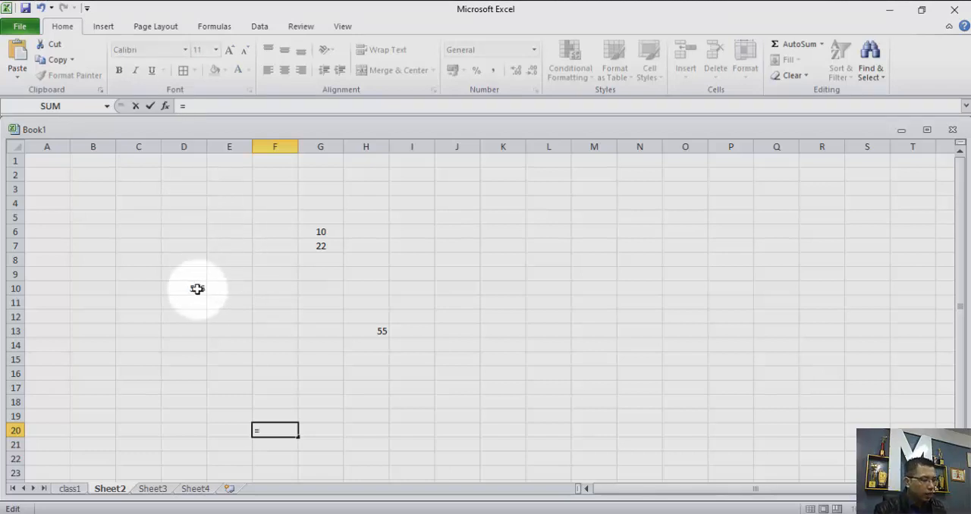
text(d)
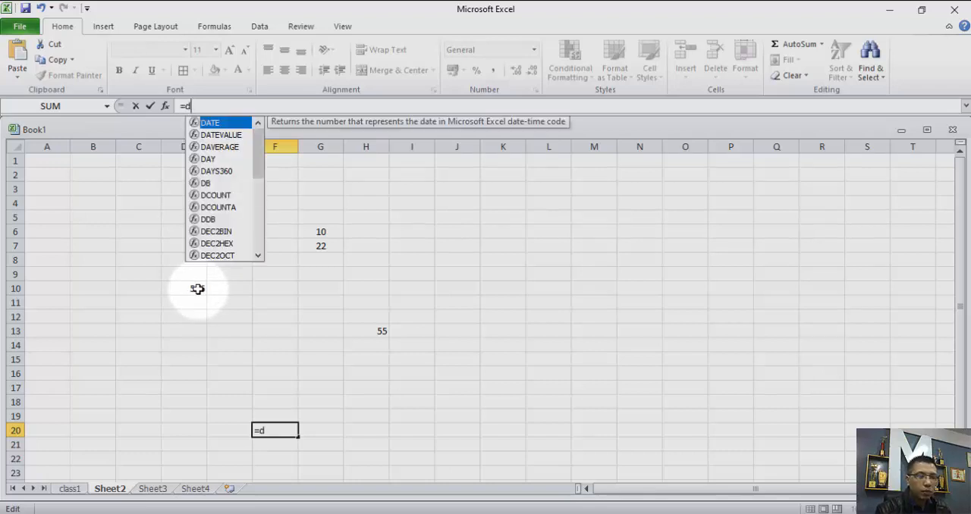
text(10+)
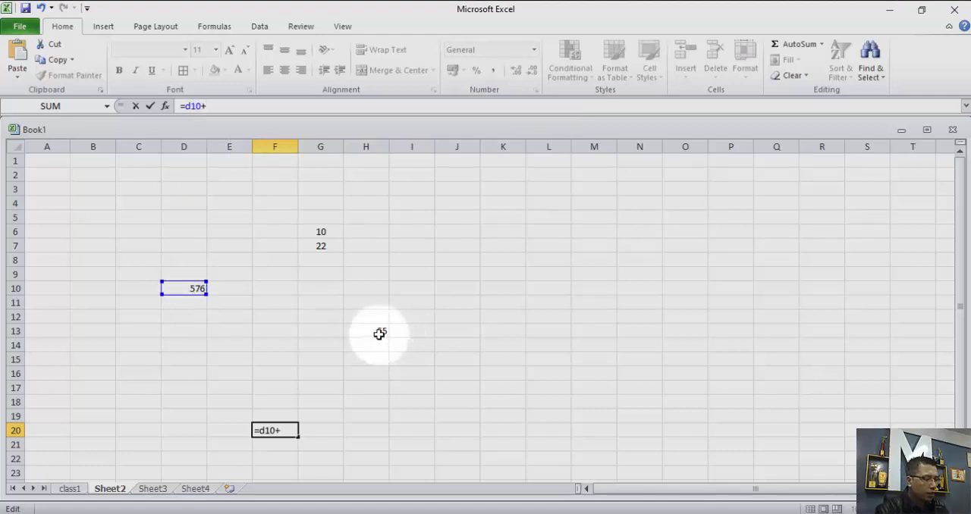
text(h)
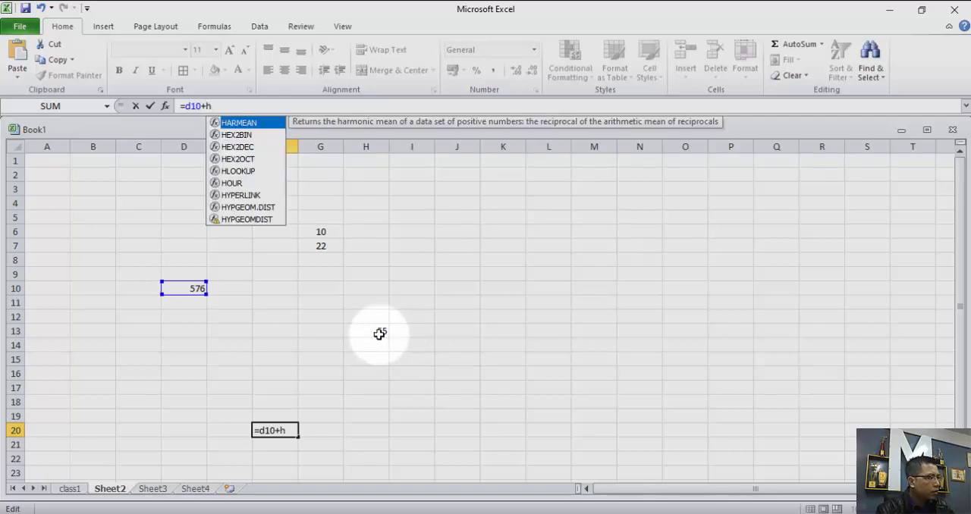
text(3)
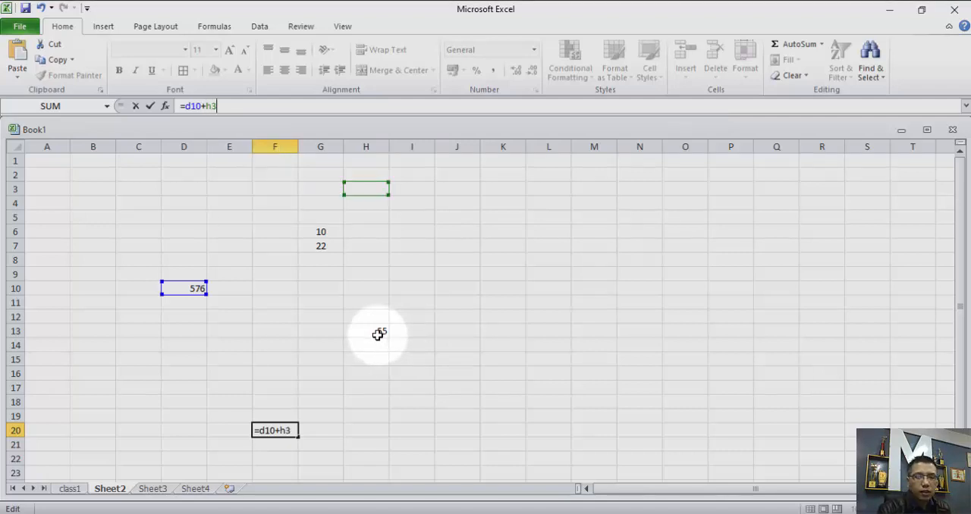
key(Return)
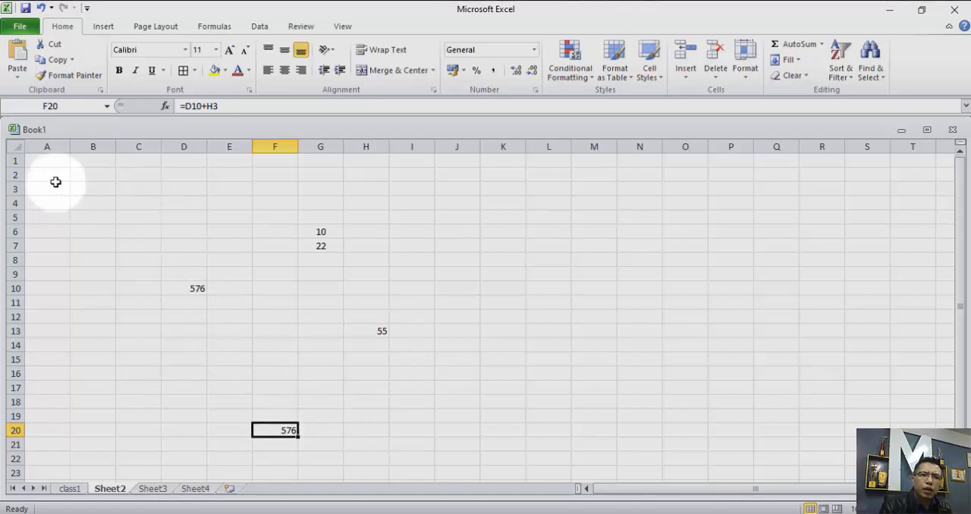
drag(56, 183, 381, 426)
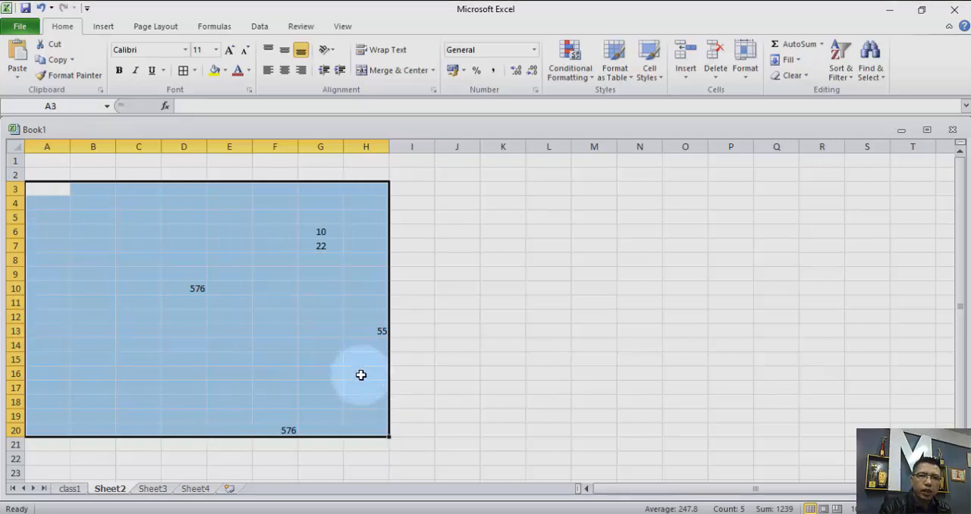
click(396, 417)
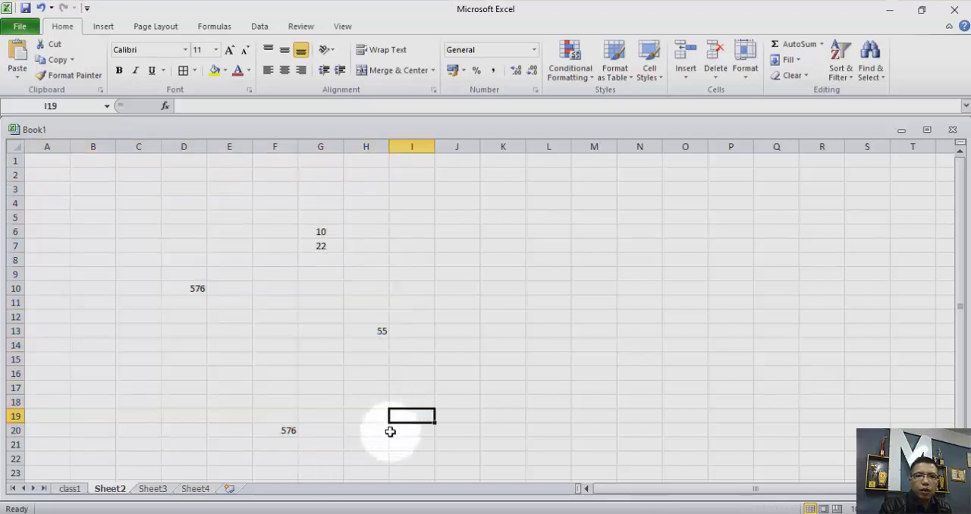
Apply the Number format to the formula result in cell F20.
click(276, 432)
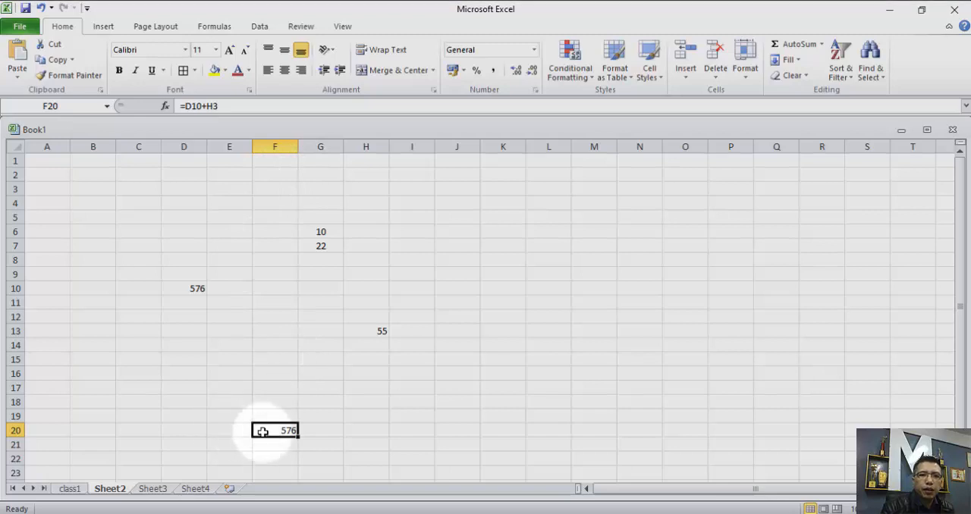
click(534, 49)
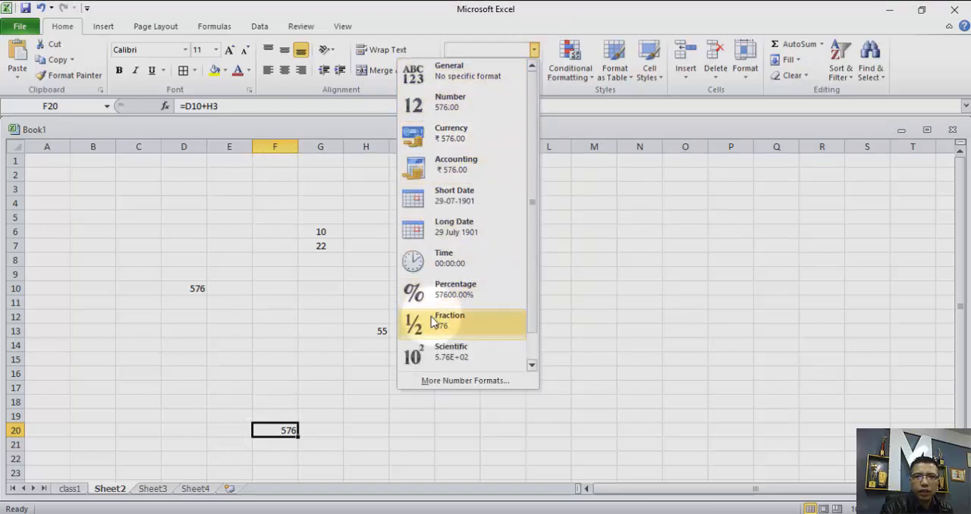
click(446, 110)
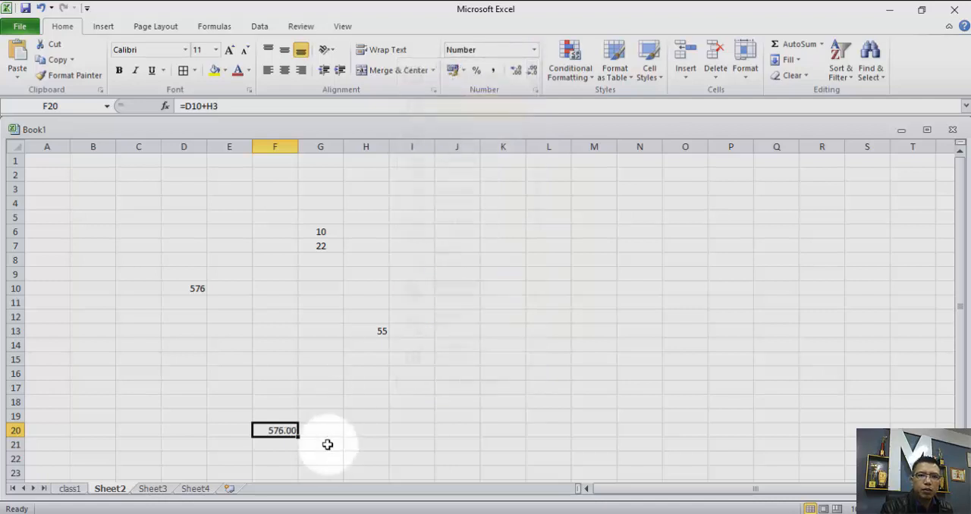
key(Down)
key(Down)
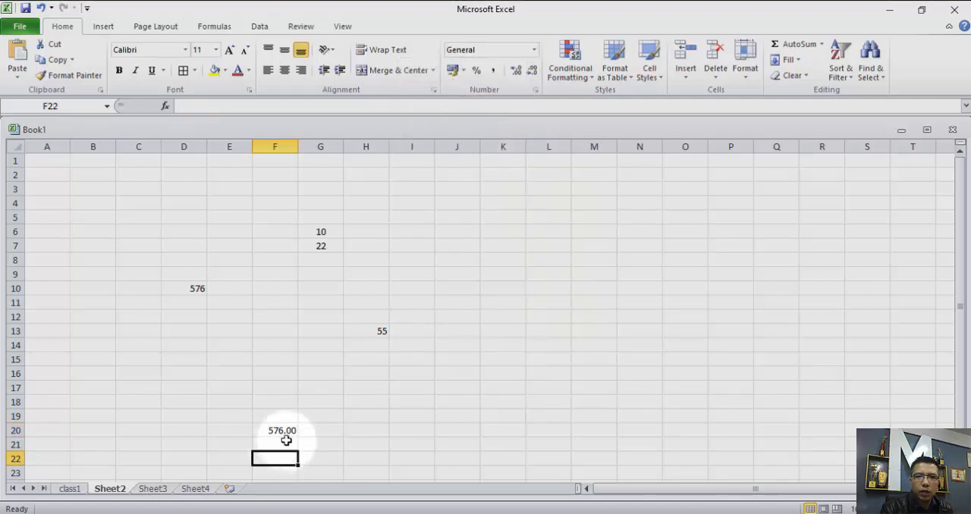
Apply the Currency format to the formula result in cell F20.
click(277, 429)
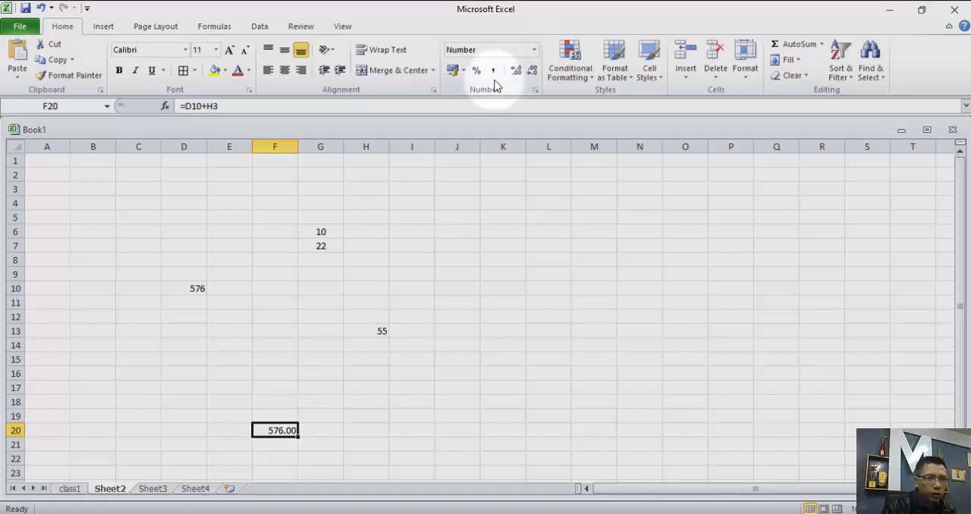
click(534, 49)
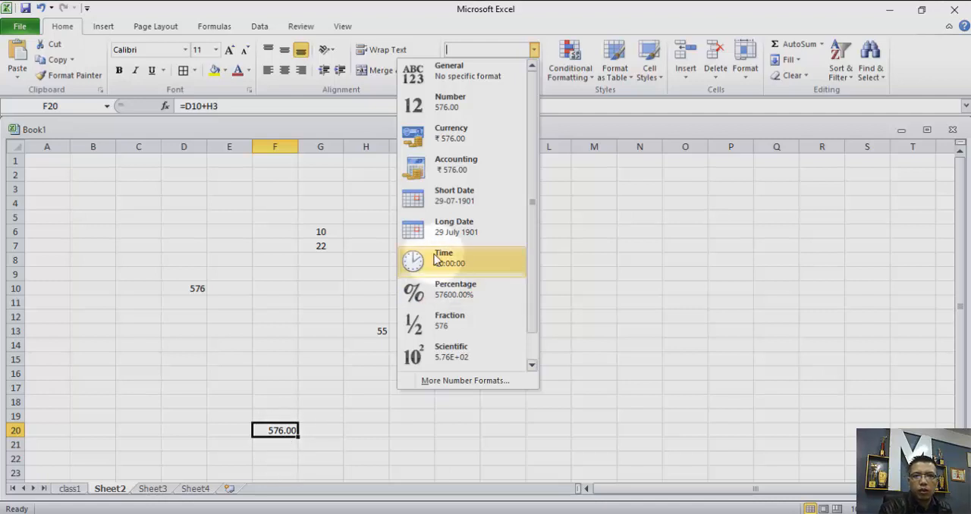
click(445, 143)
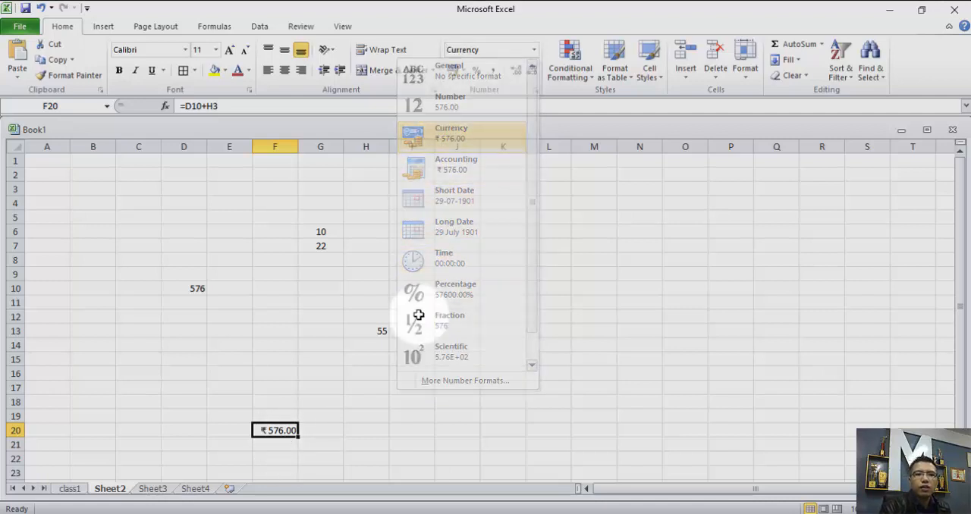
click(324, 433)
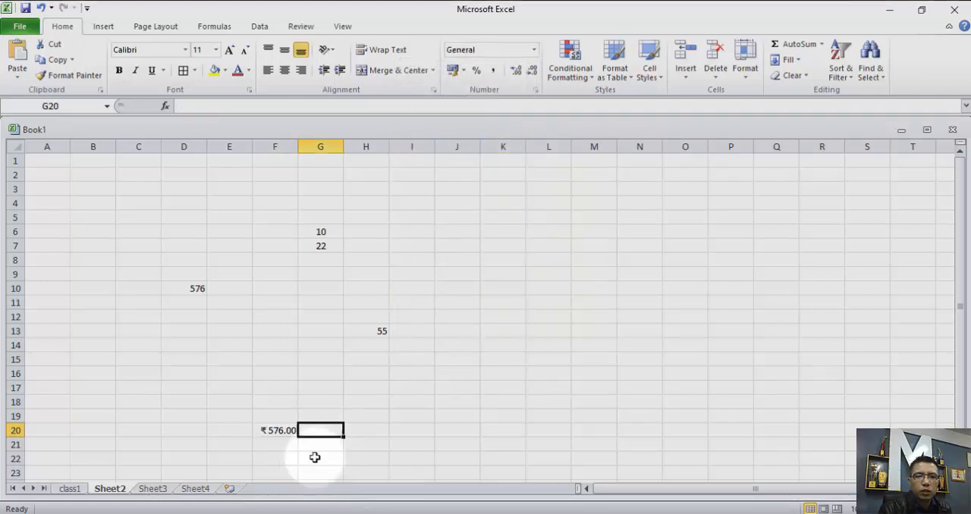
click(277, 430)
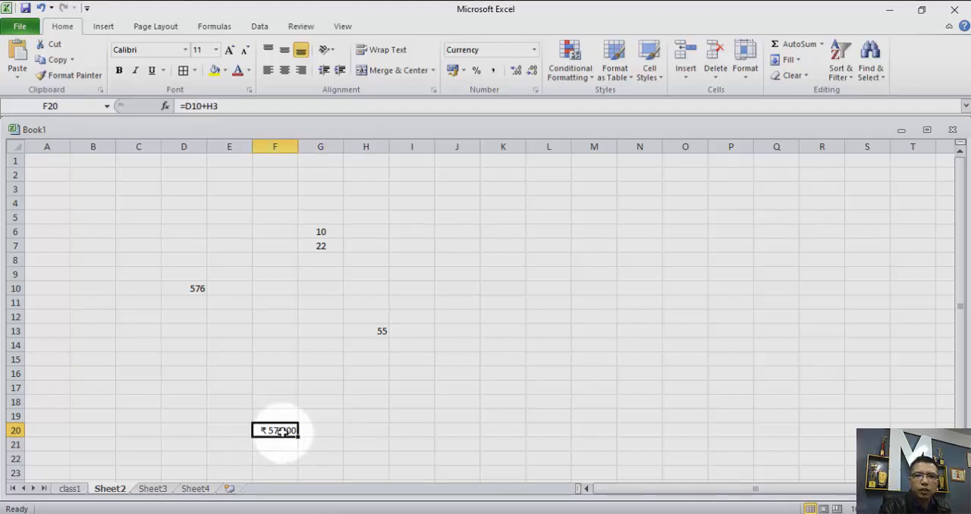
click(534, 50)
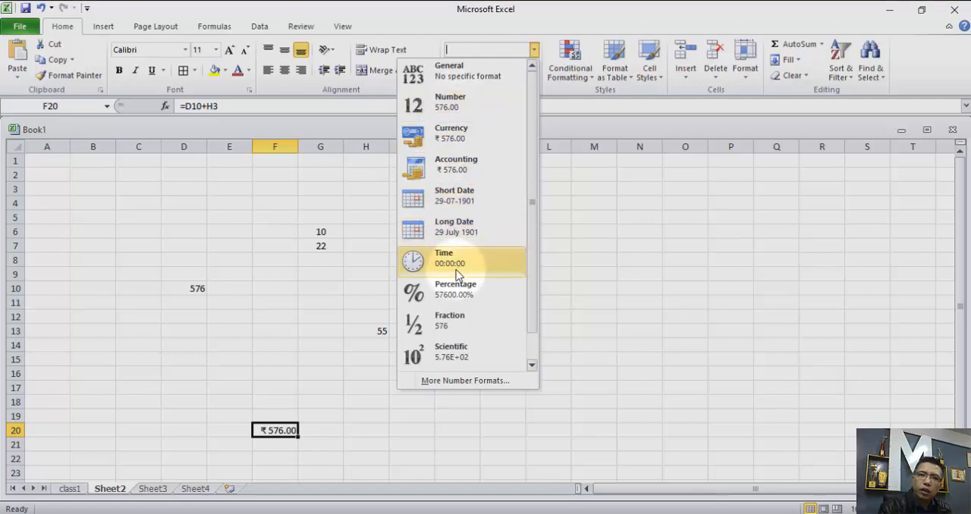
click(319, 232)
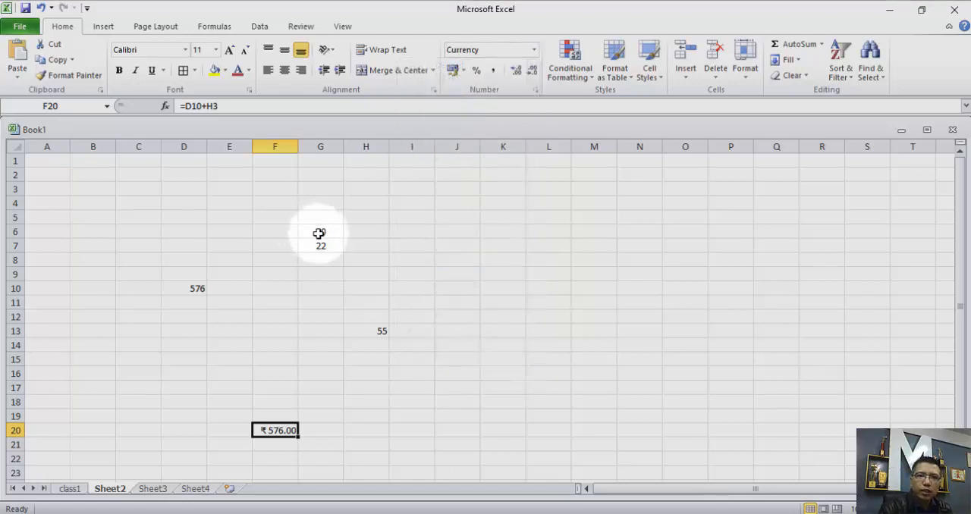
Try the Short Date format and the Time format on the value in cell G6.
click(318, 232)
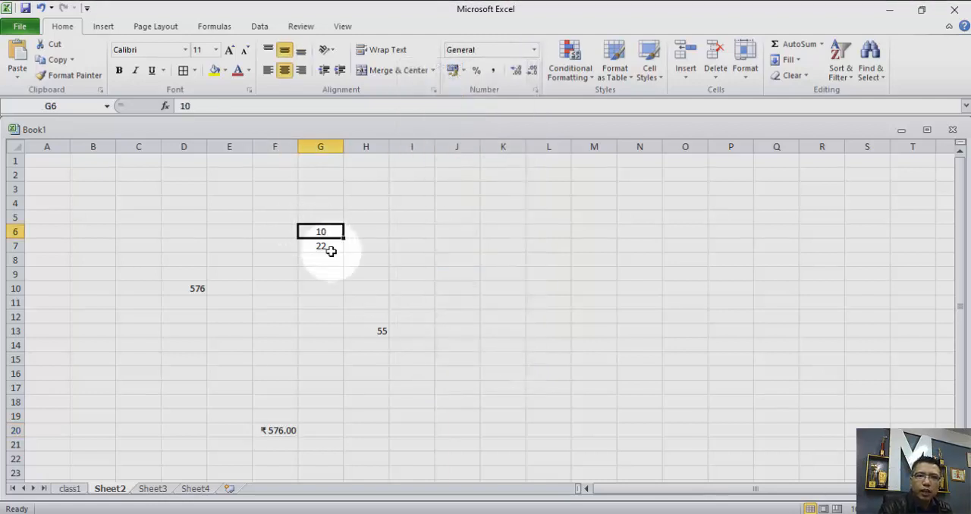
click(534, 49)
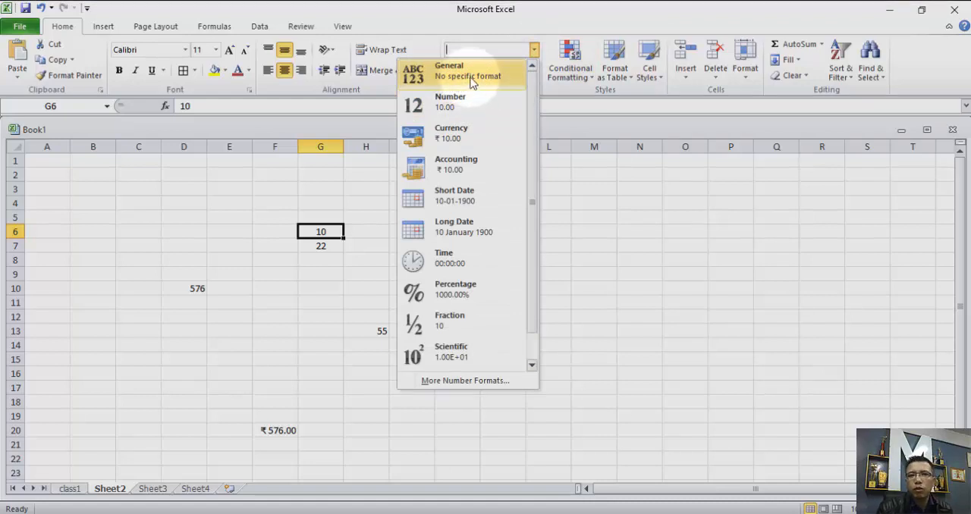
click(449, 199)
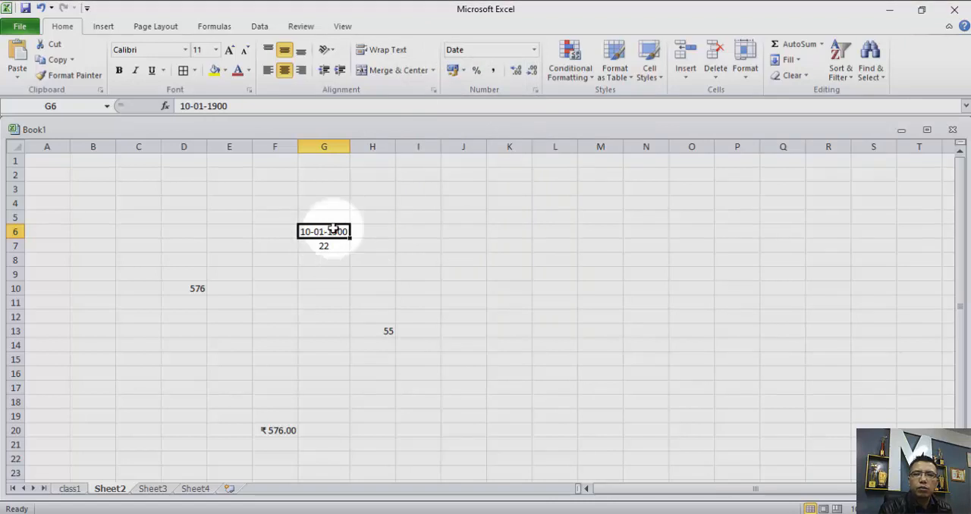
click(533, 50)
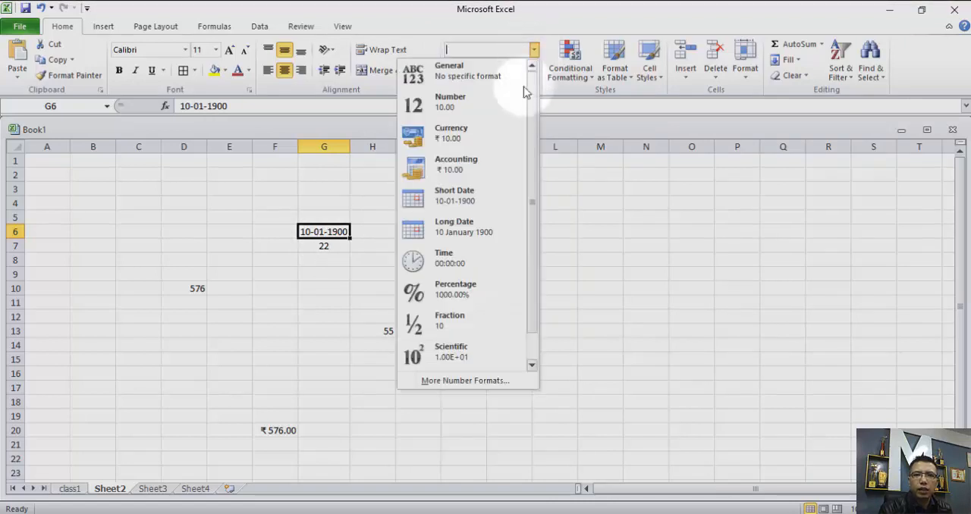
click(452, 267)
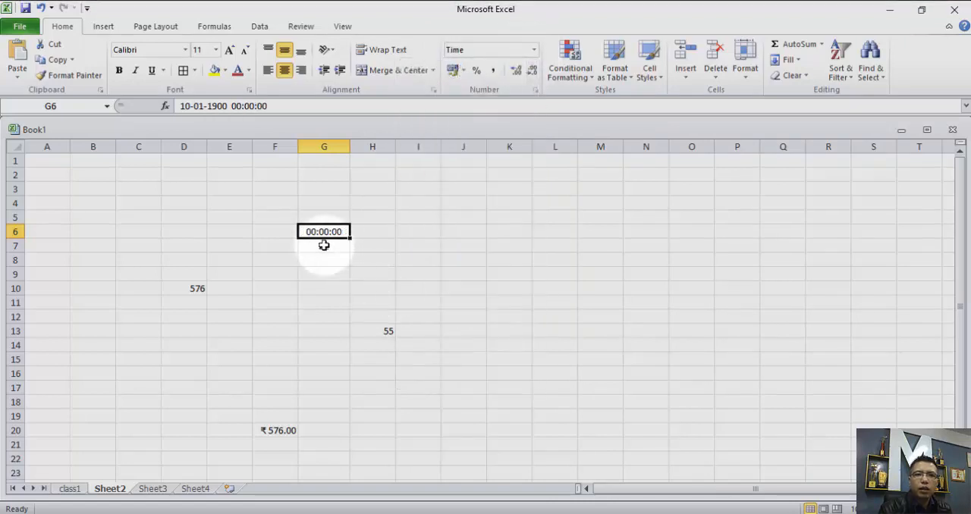
Try the Percentage format on cell G6, and return the cell to the General format.
click(534, 50)
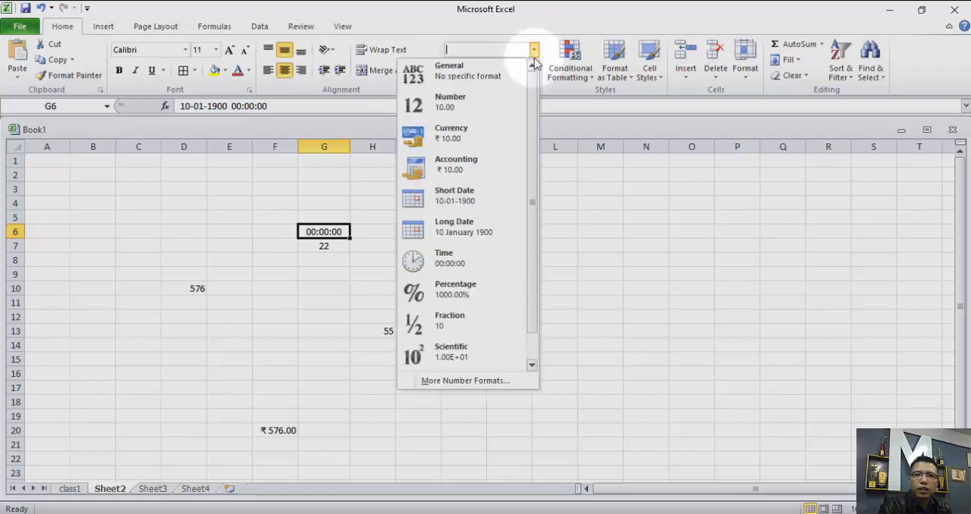
click(454, 292)
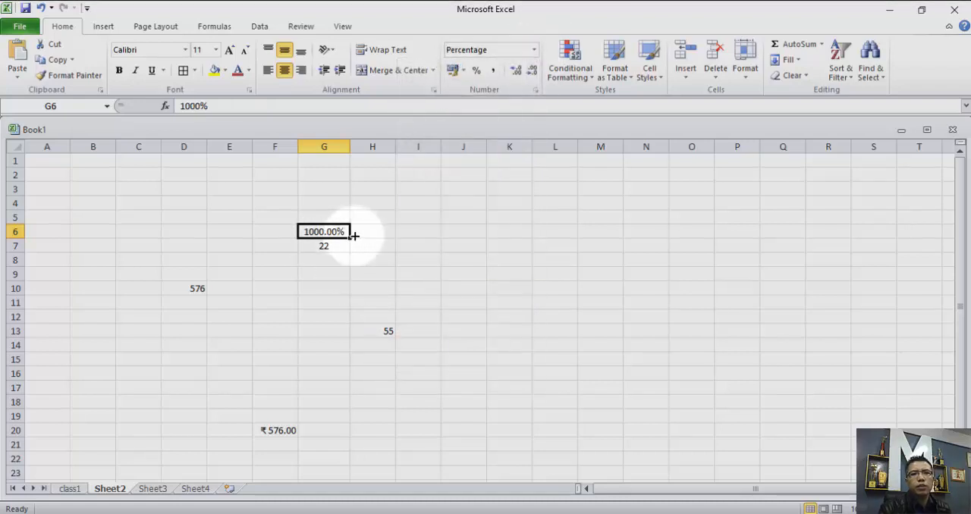
click(534, 50)
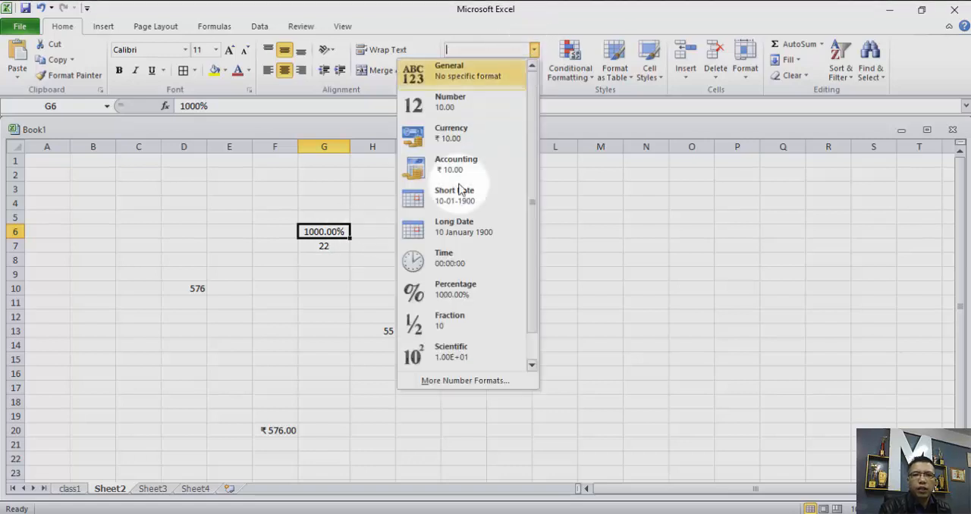
click(456, 73)
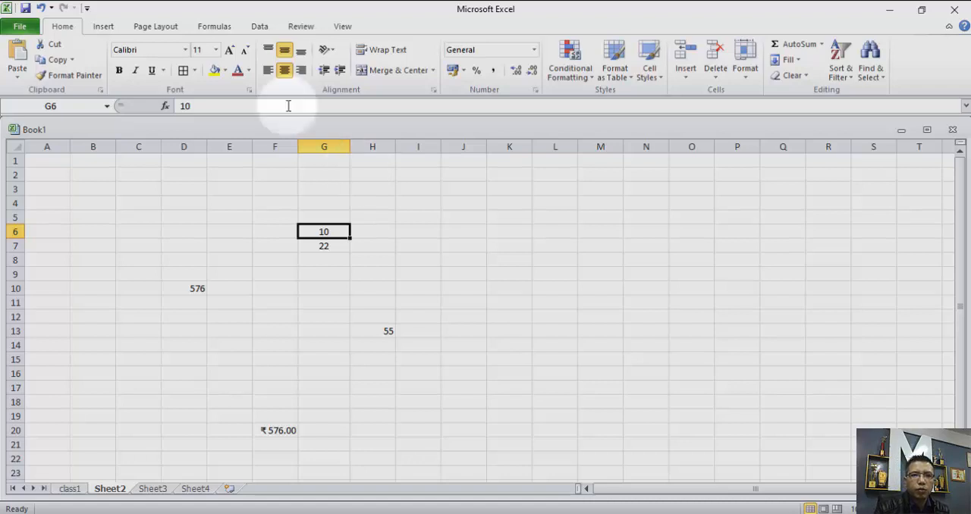
double_click(184, 106)
text(d)
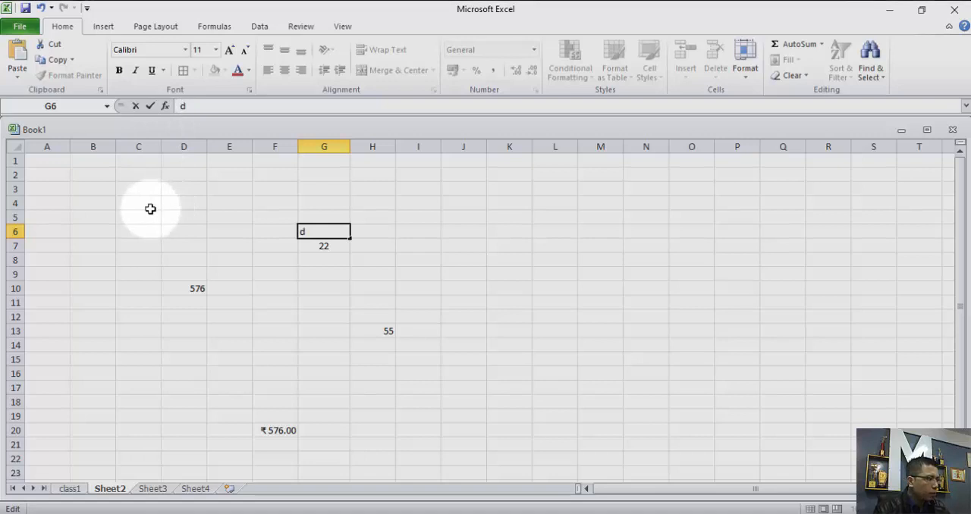
text(2)
key(BackSpace)
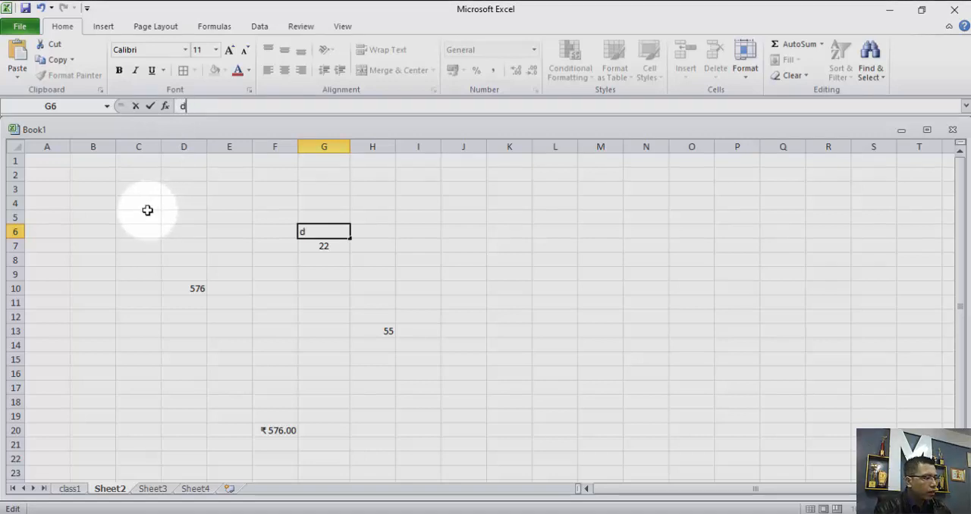
text(a)
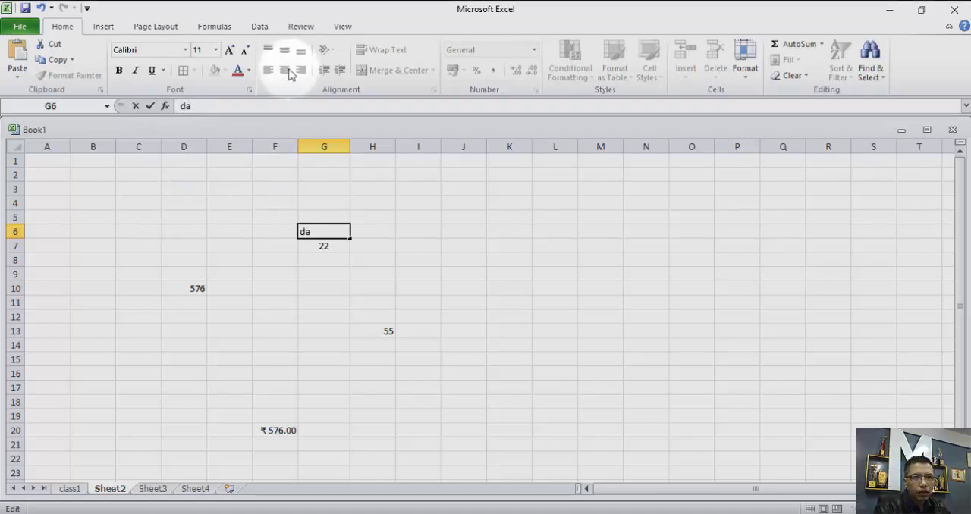
Replace the content of cell G6 with the text "acc".
double_click(186, 105)
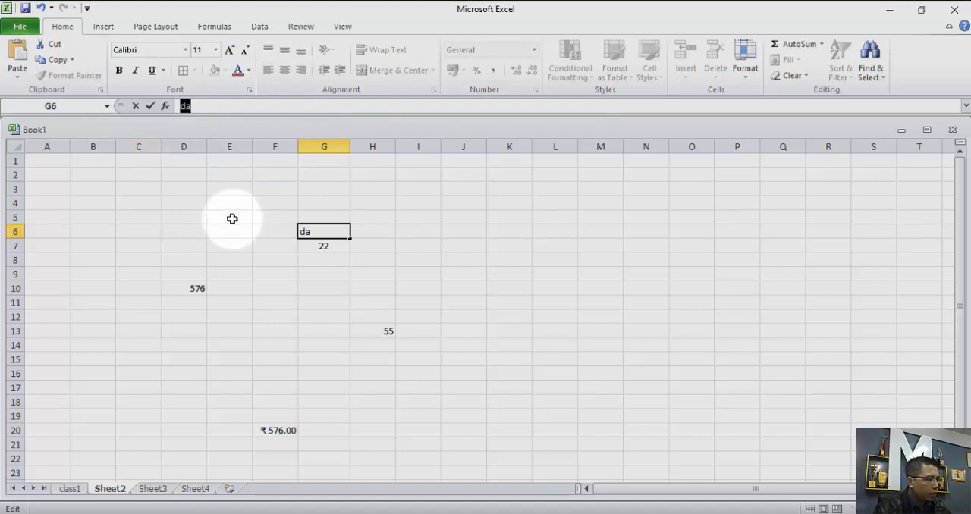
text(acc)
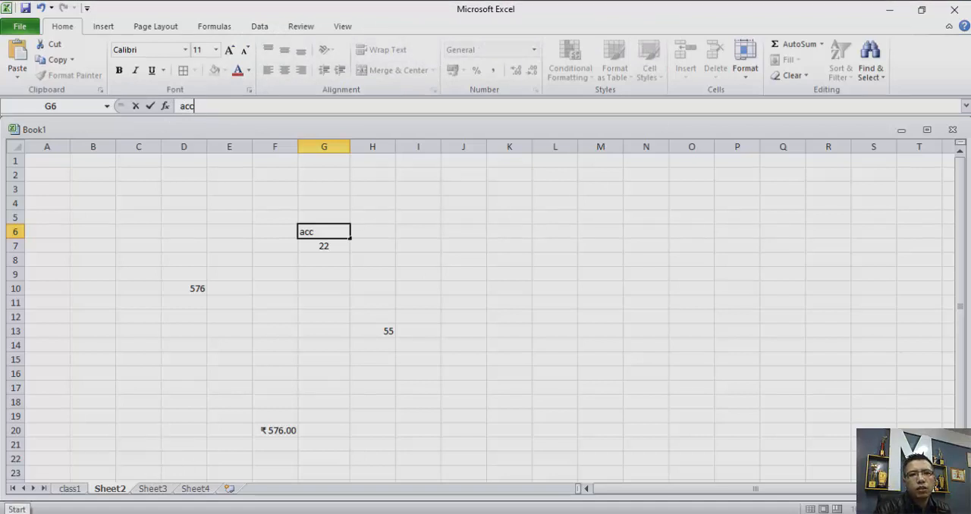
click(219, 217)
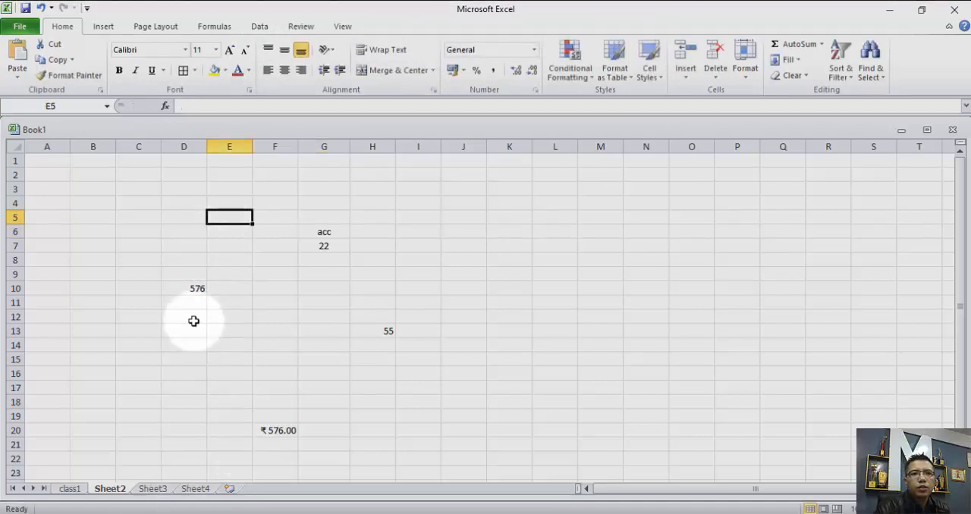